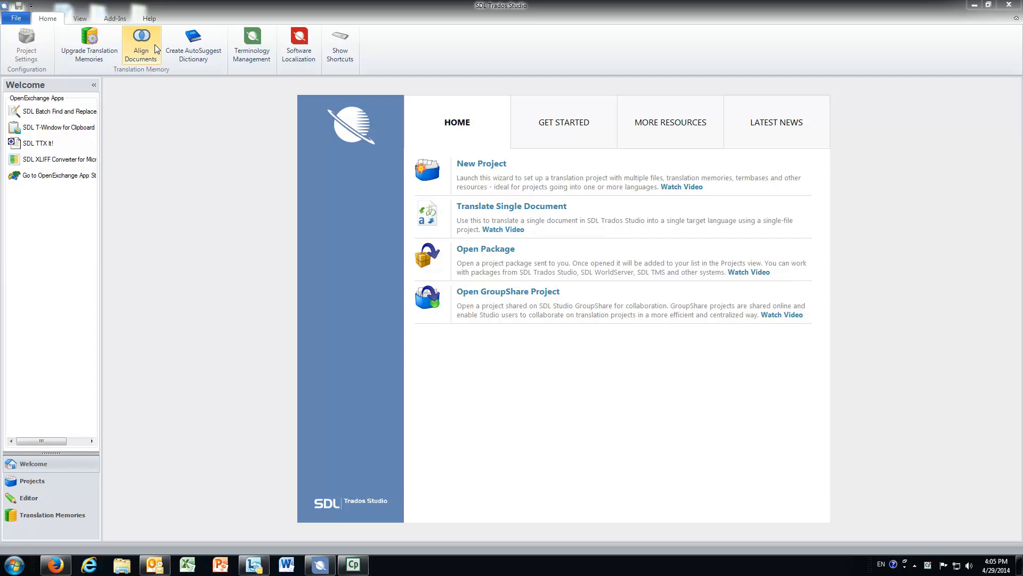
- Start aligning documents and create a new file-based translation memory named Alignment_Assignment_SP_2014
click(143, 52)
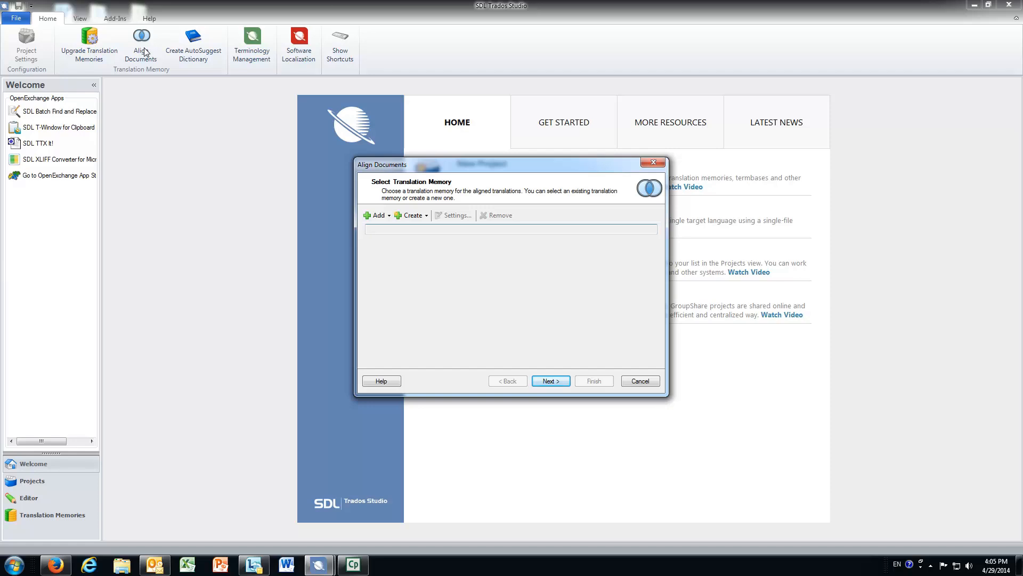
click(426, 216)
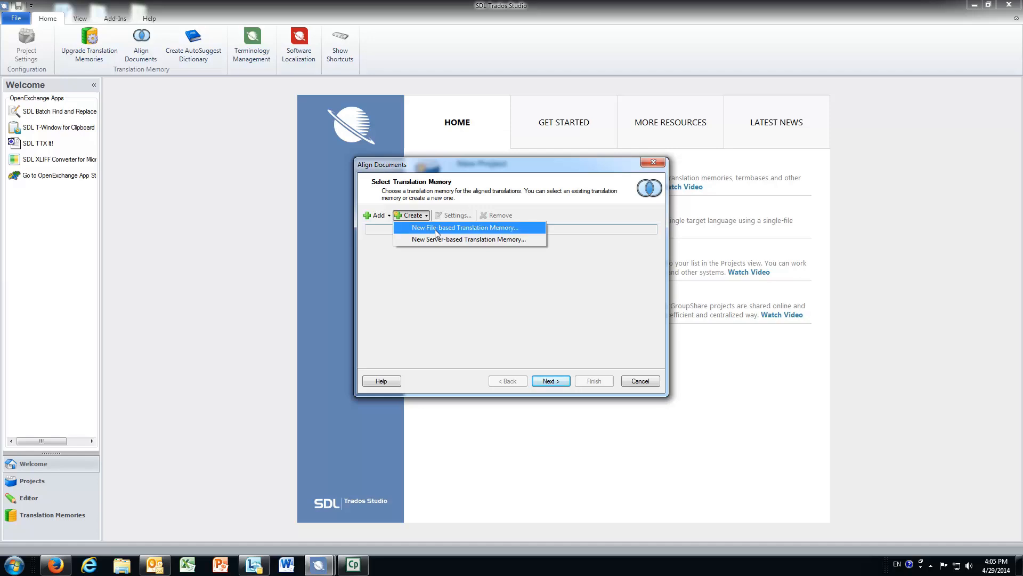
click(434, 228)
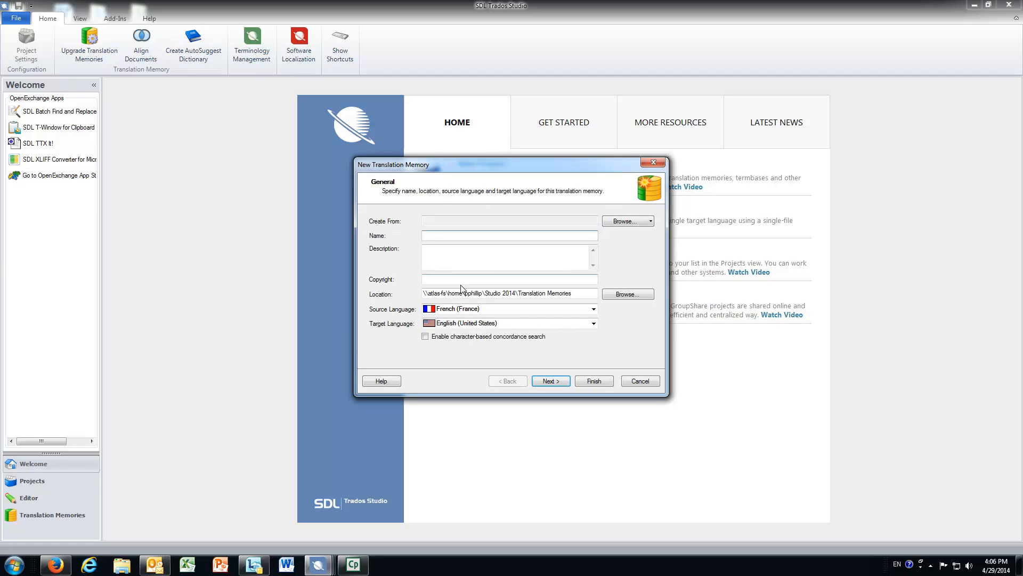
text(Alignment_Assignment_SP)
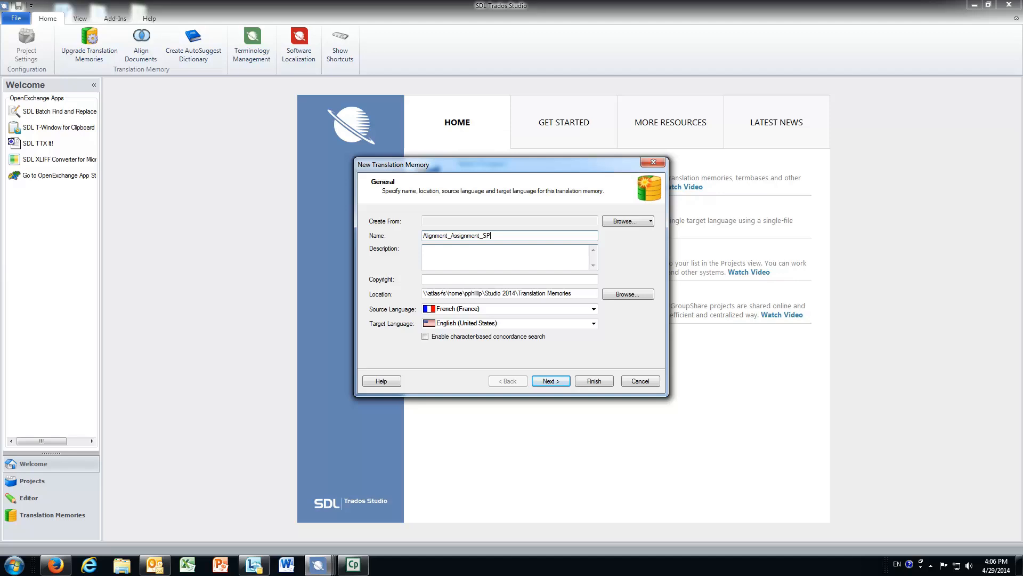
text(_2014)
- Set the translation memory's location to the alignment_assignment folder on the Desktop
click(633, 295)
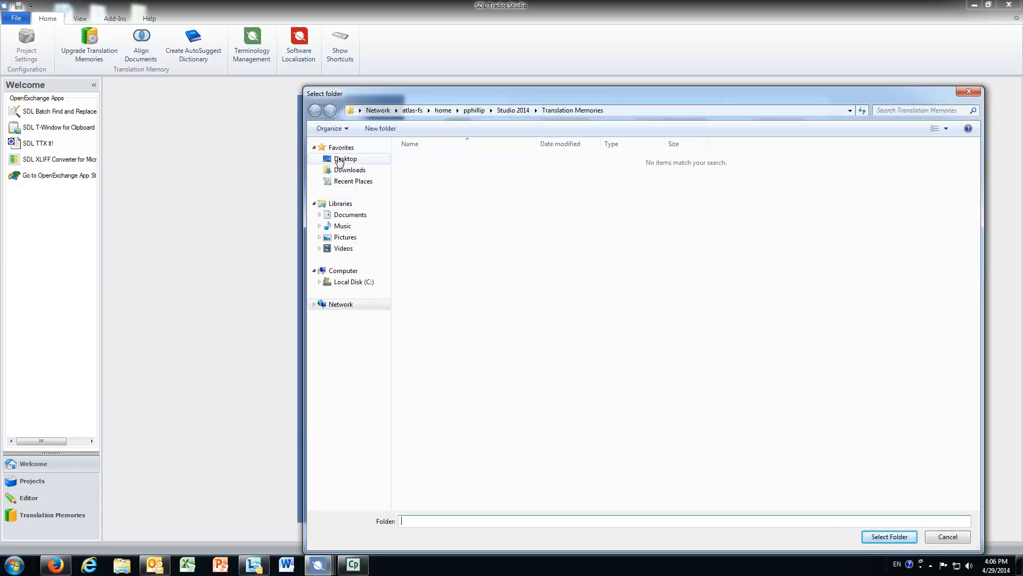
click(339, 161)
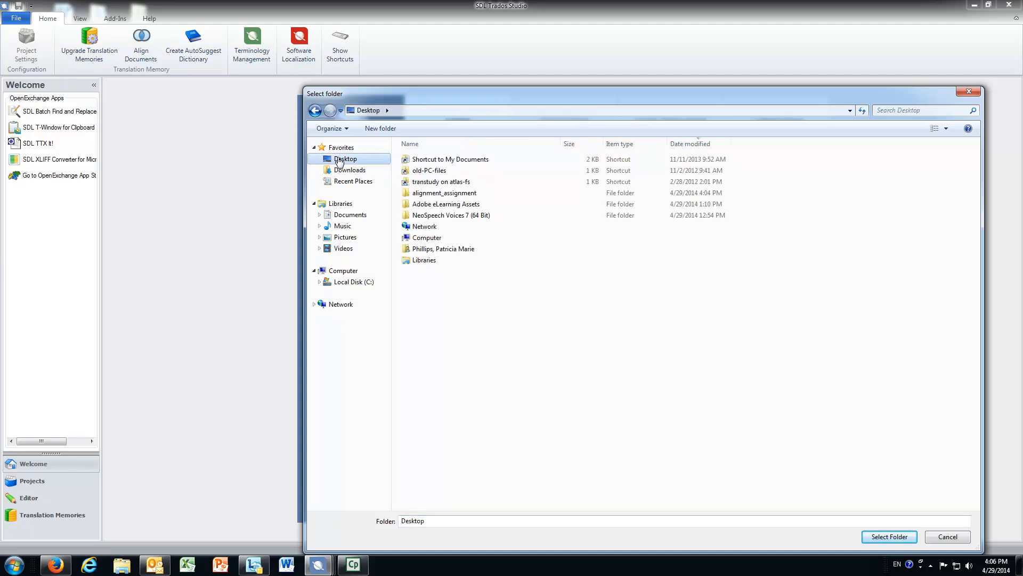
double_click(439, 195)
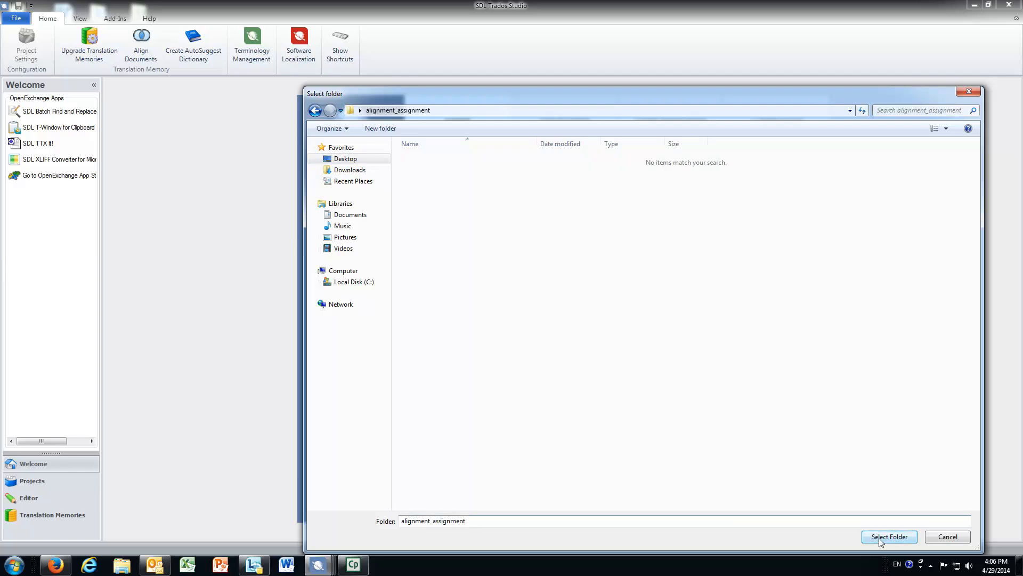
click(348, 160)
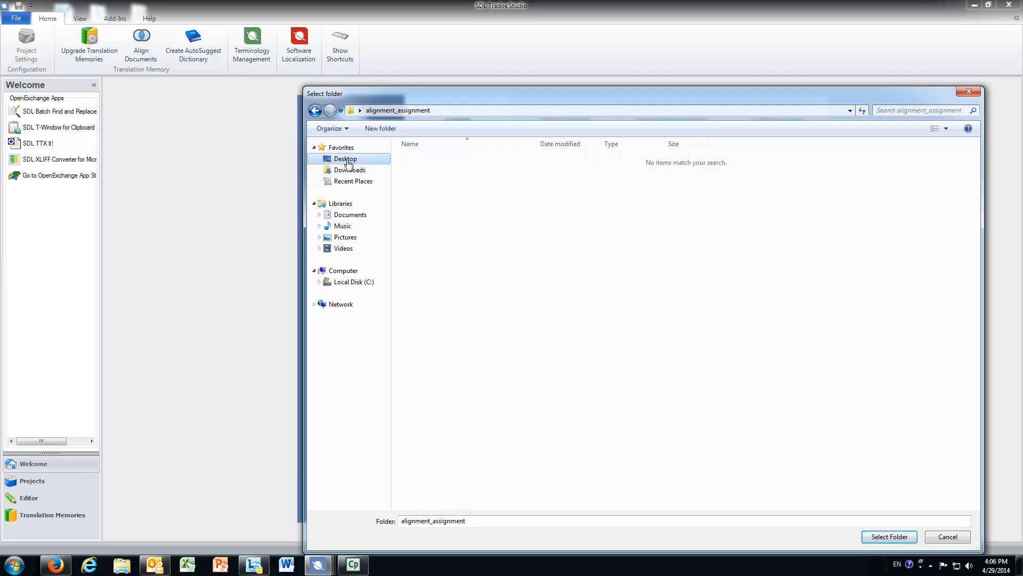
click(440, 194)
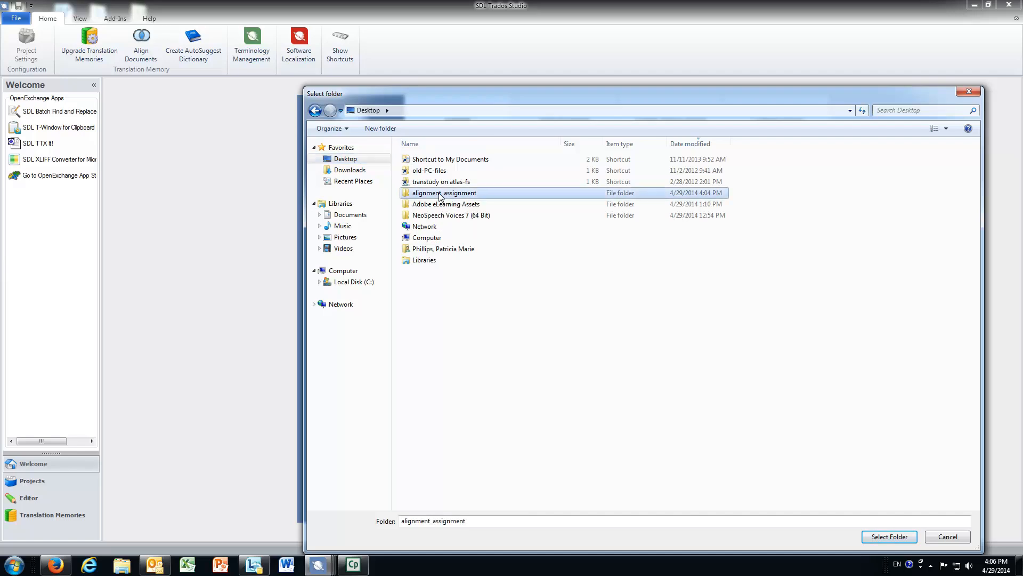
click(879, 536)
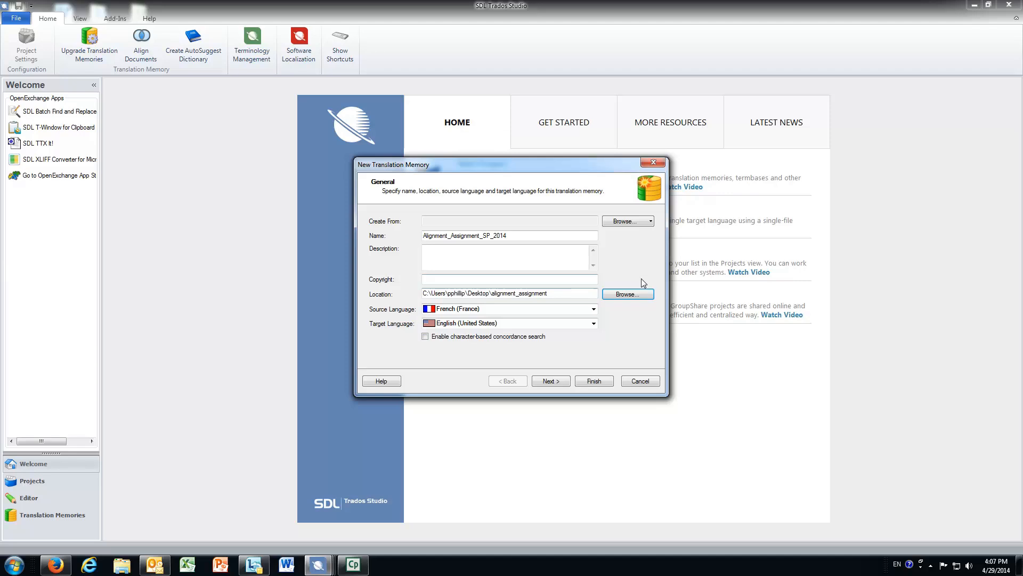
- Create the translation memory from French (France) to English (United States), keeping the default fields, settings and language resources
click(594, 310)
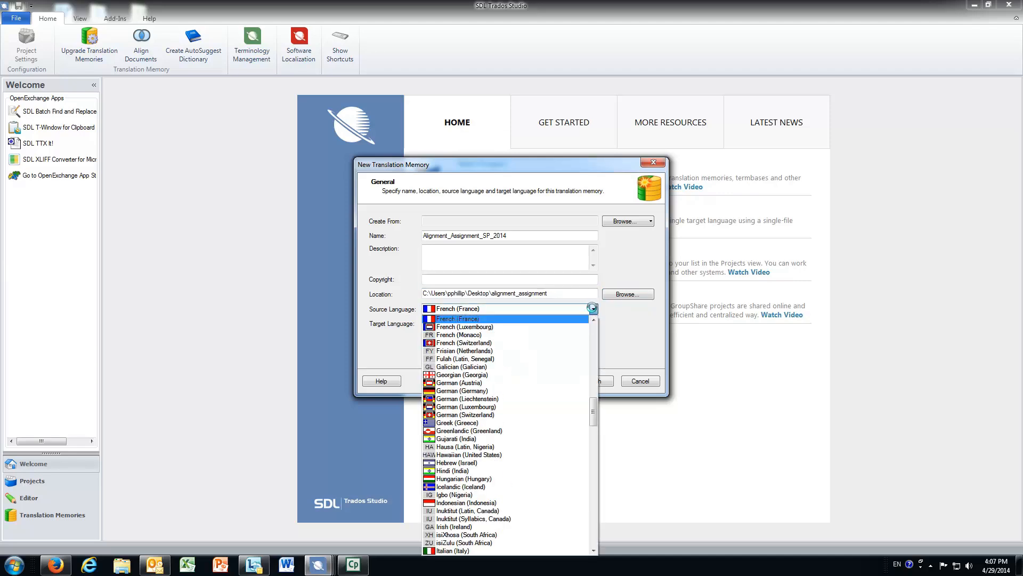
click(594, 310)
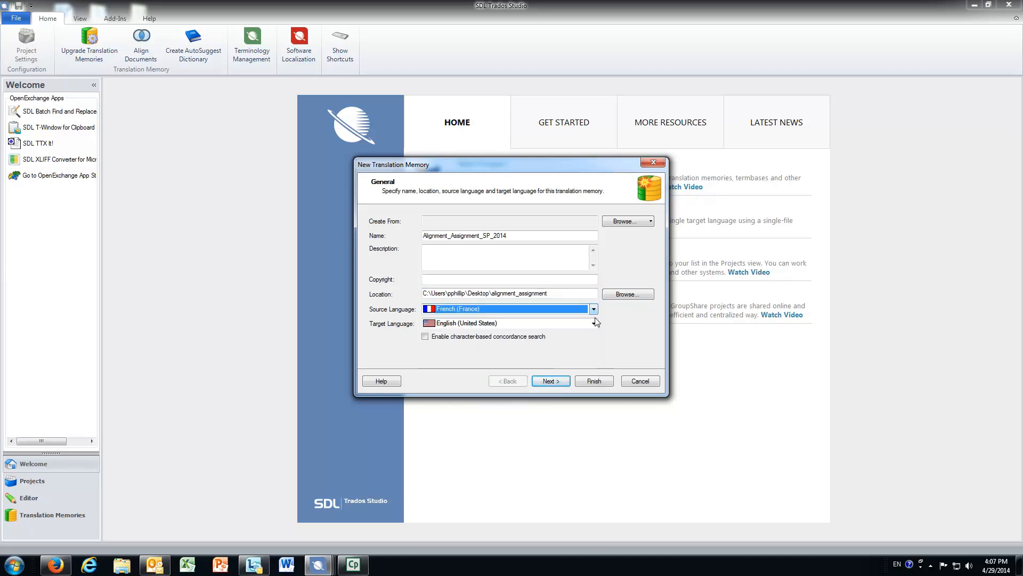
click(593, 324)
click(593, 323)
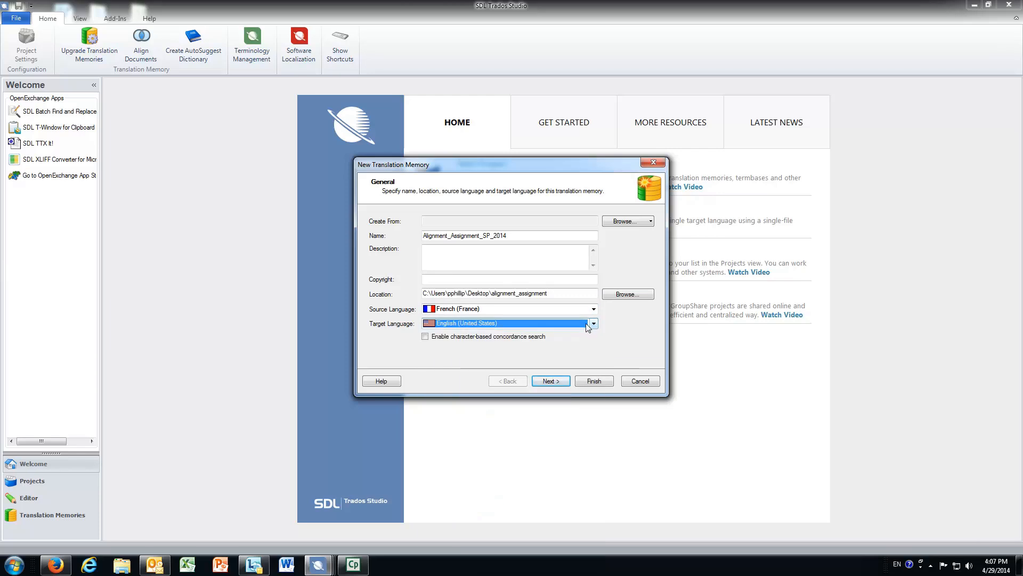
click(551, 381)
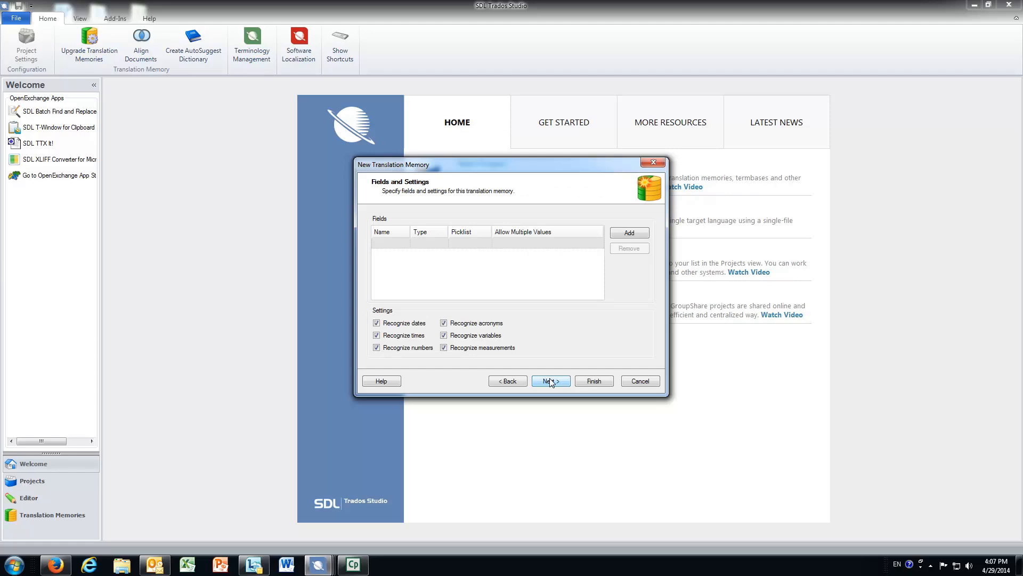
click(551, 381)
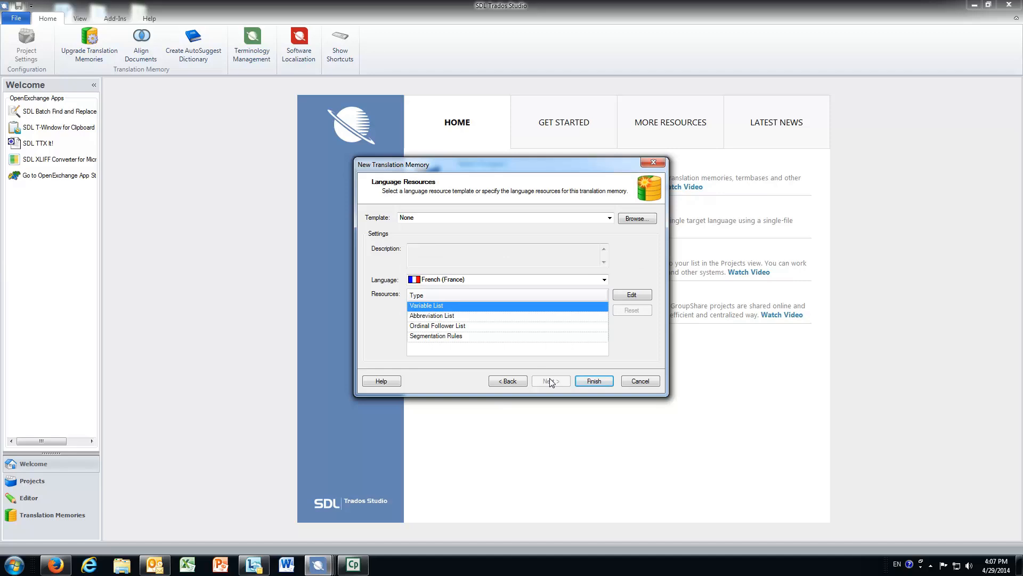
click(594, 381)
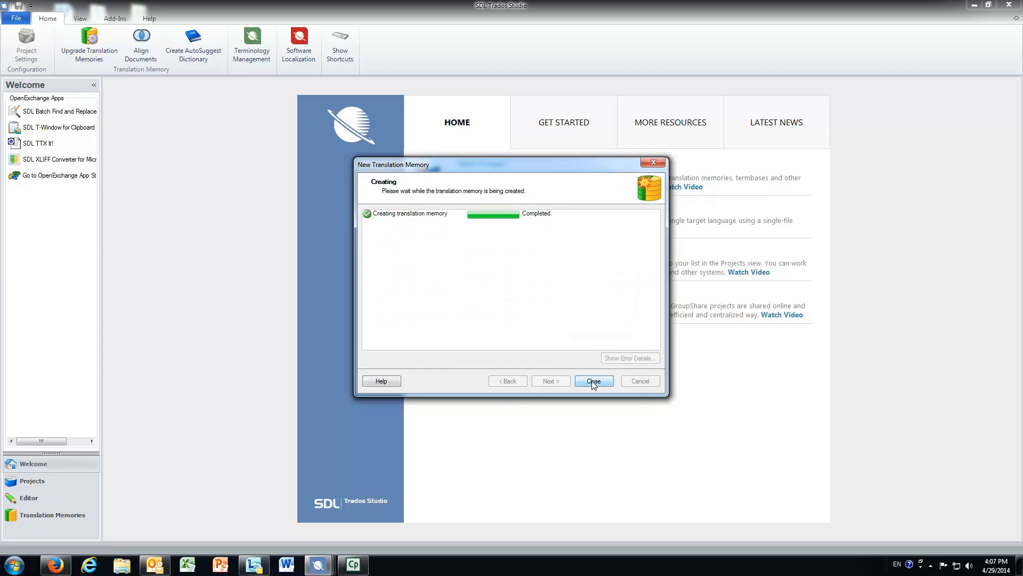
click(594, 380)
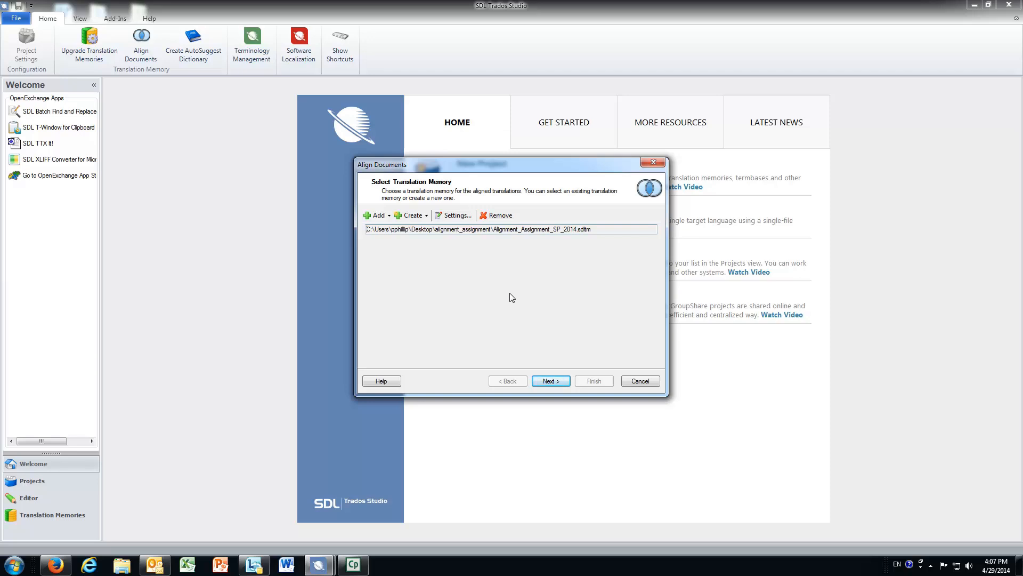
- Proceed to the documents for alignment and add Alignment_FR.docx as the source file
click(554, 382)
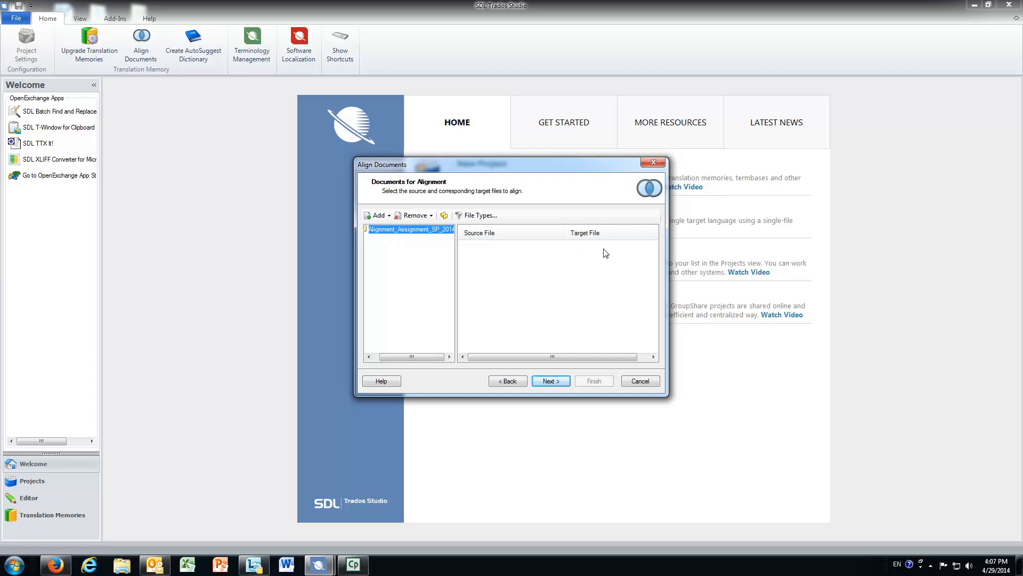
click(389, 215)
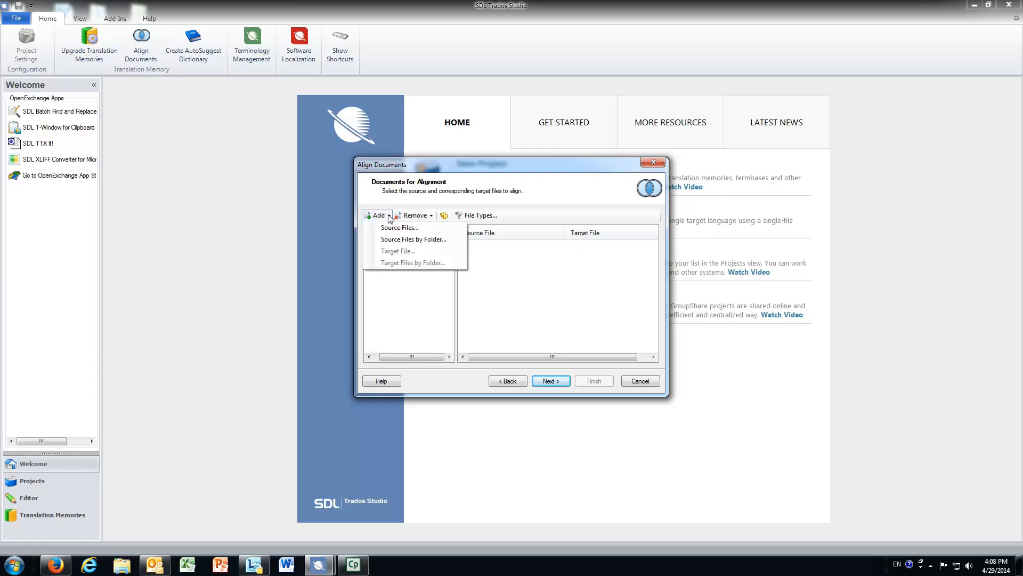
click(391, 228)
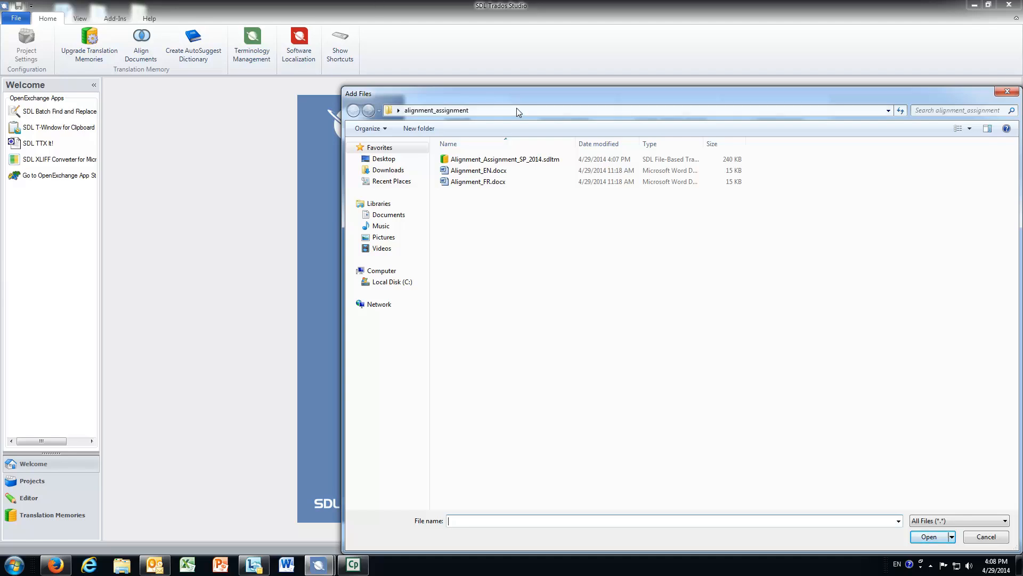
drag(491, 119, 490, 117)
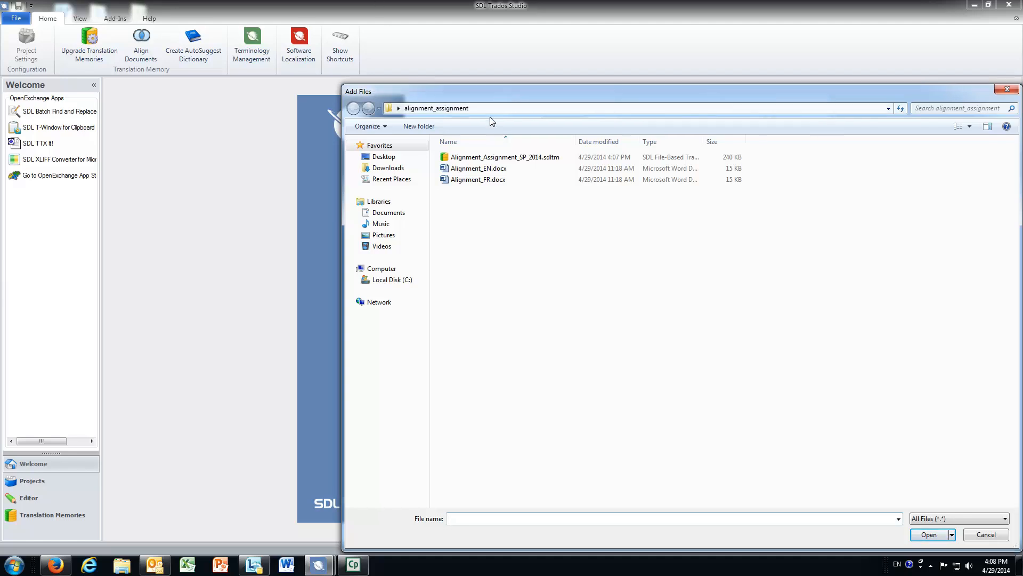
double_click(459, 180)
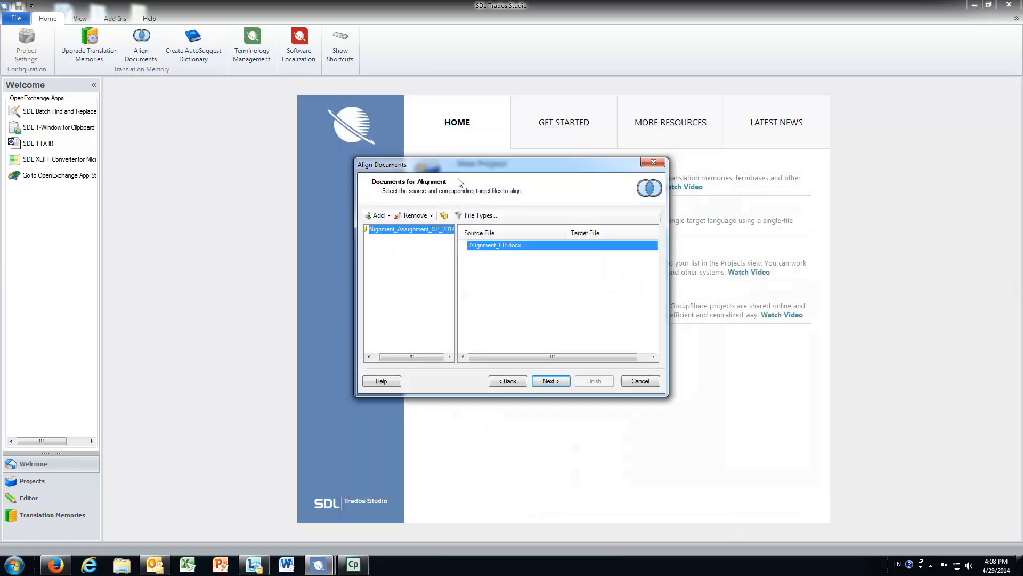
- Add Alignment_EN.docx as the target file paired with the French source document
click(389, 216)
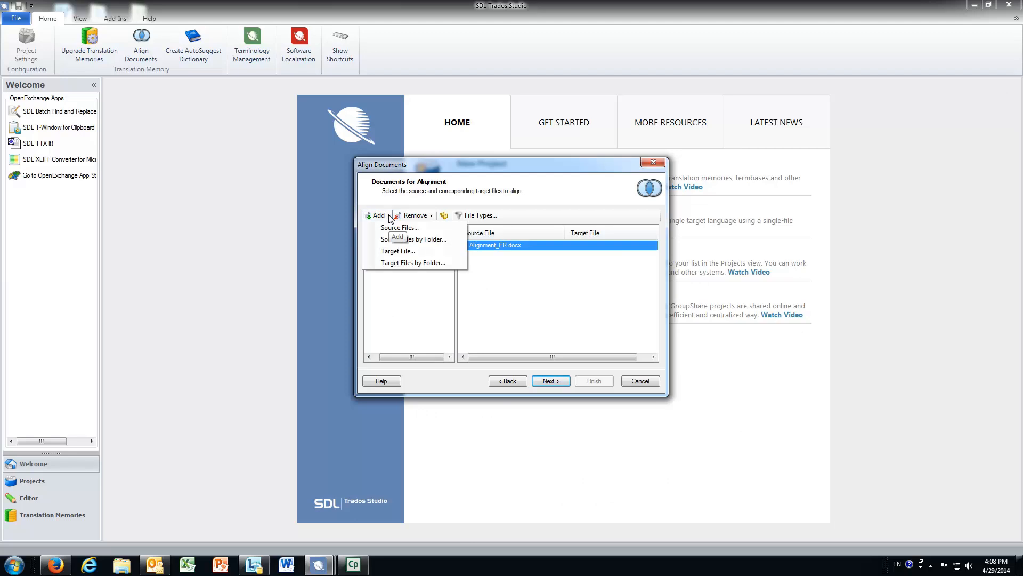
click(392, 251)
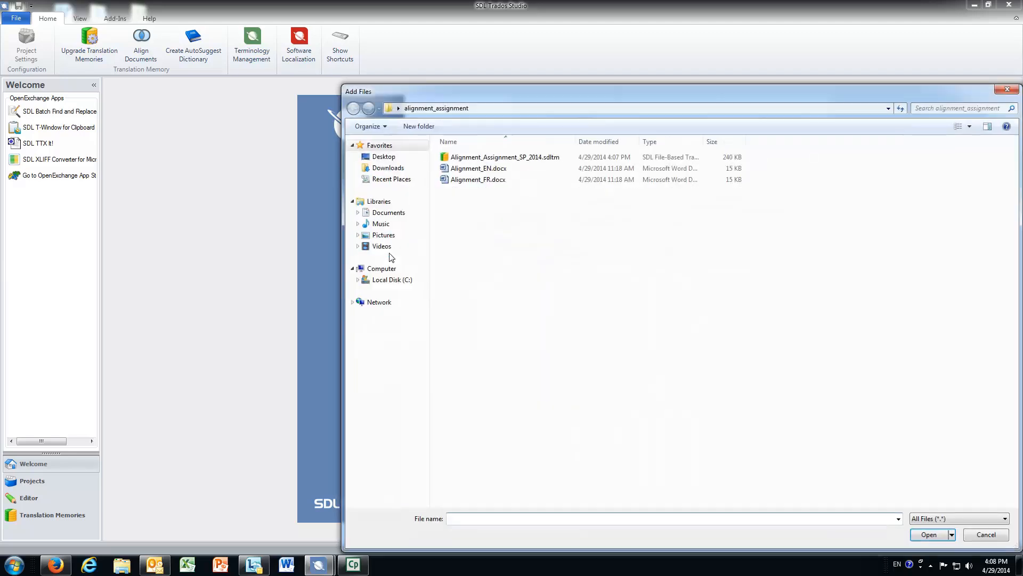
double_click(458, 168)
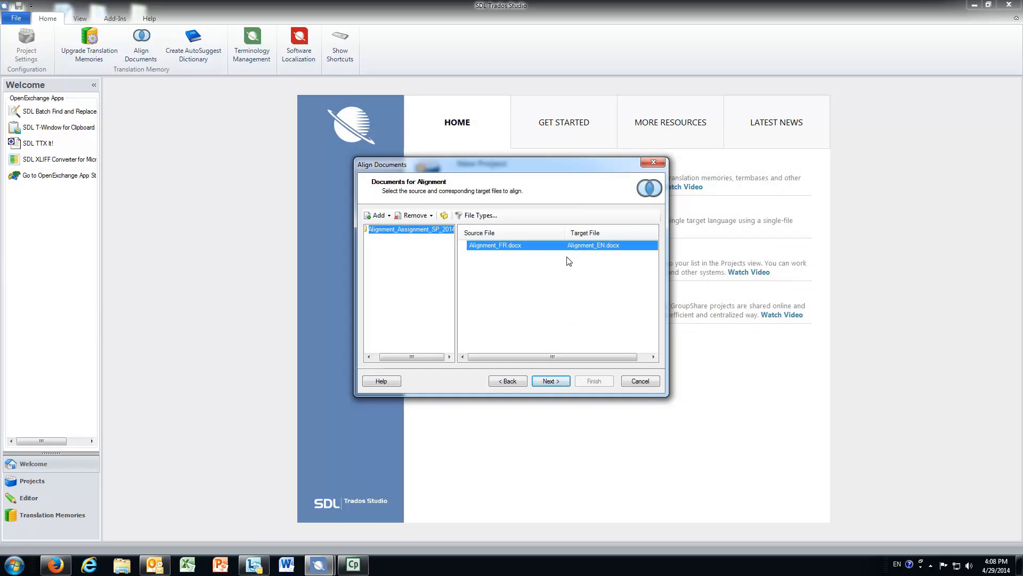
- Run the alignment with a quality value of 70 and the default TM import options, and close the wizard
click(544, 382)
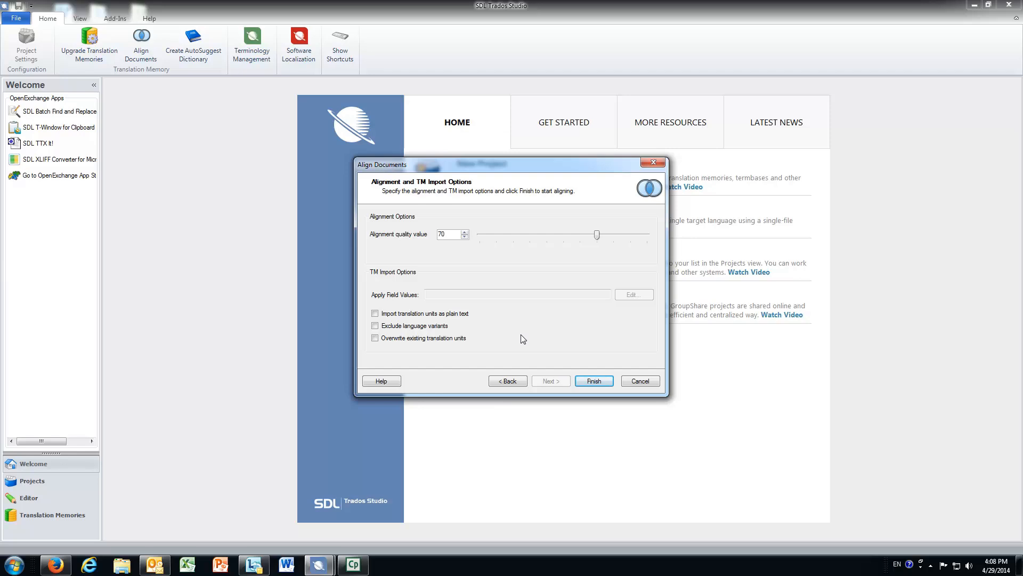
click(591, 382)
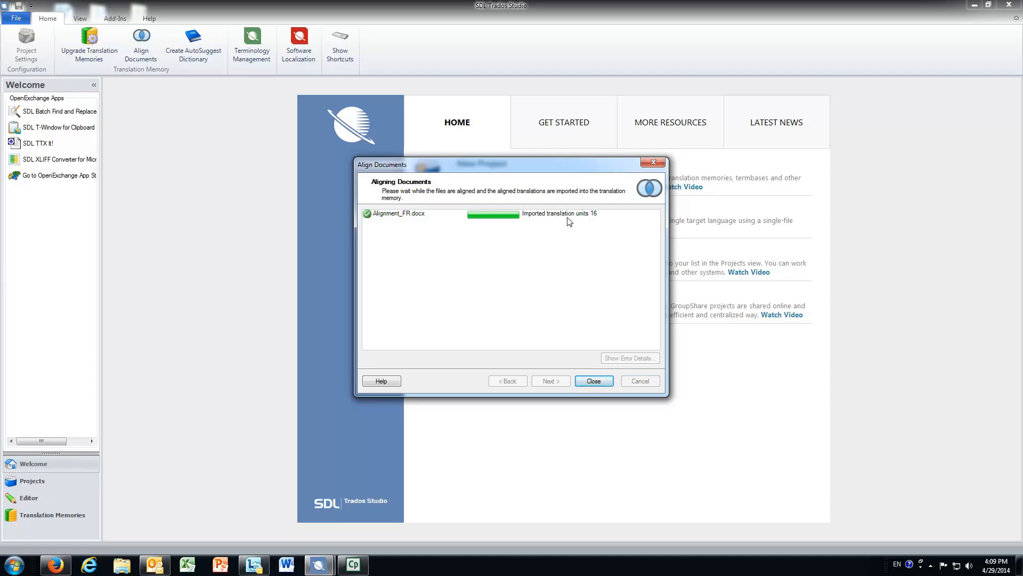
click(593, 382)
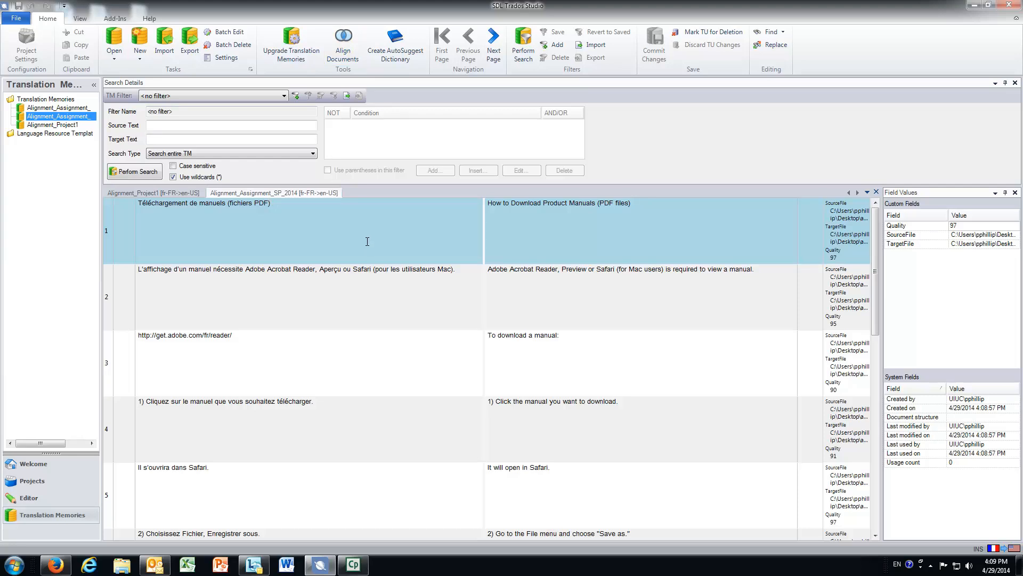
- Mark the mismatched translation unit 3, pairing the Adobe Reader URL with "To download a manual:", for deletion
click(373, 293)
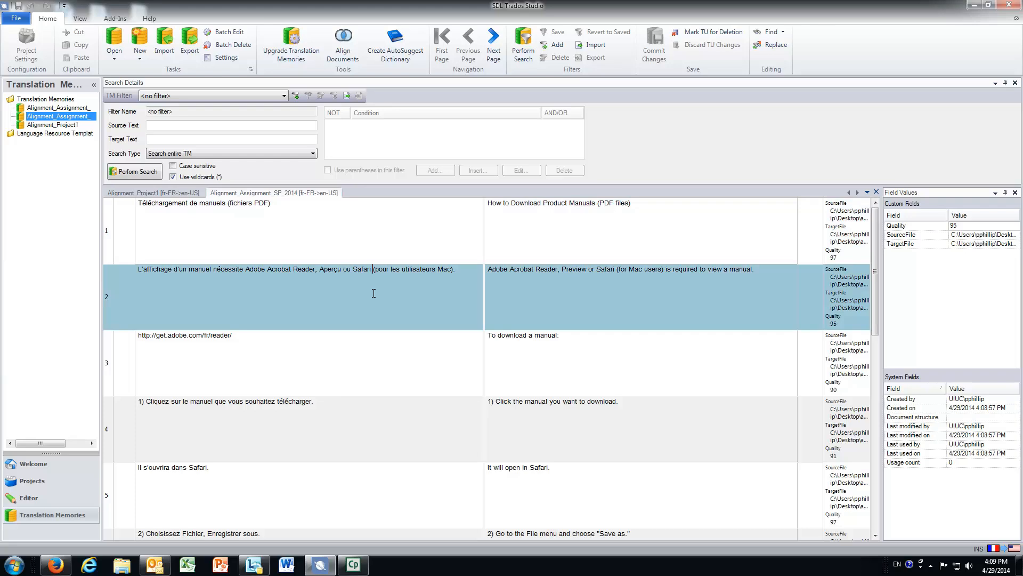
click(381, 353)
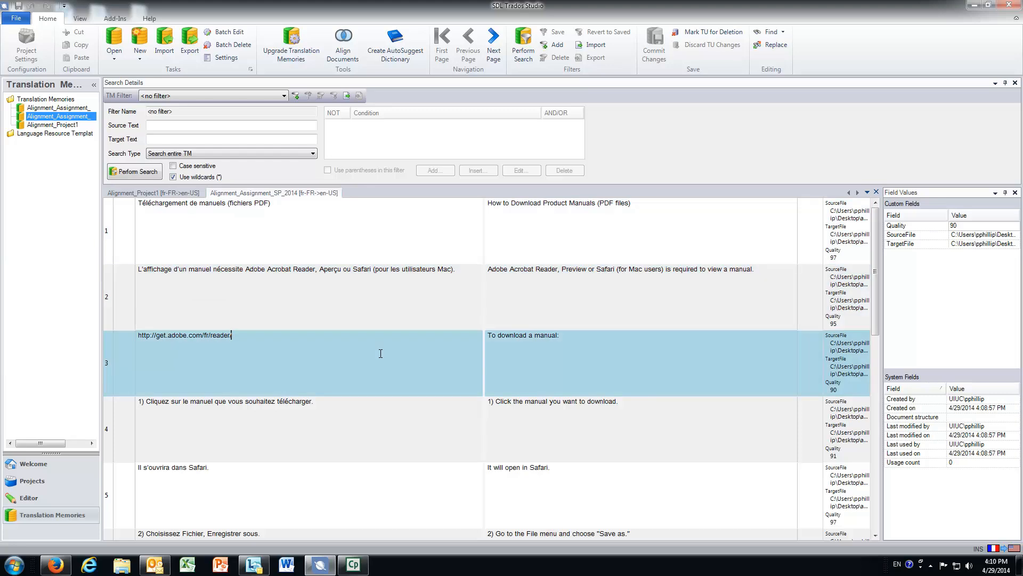
right_click(379, 356)
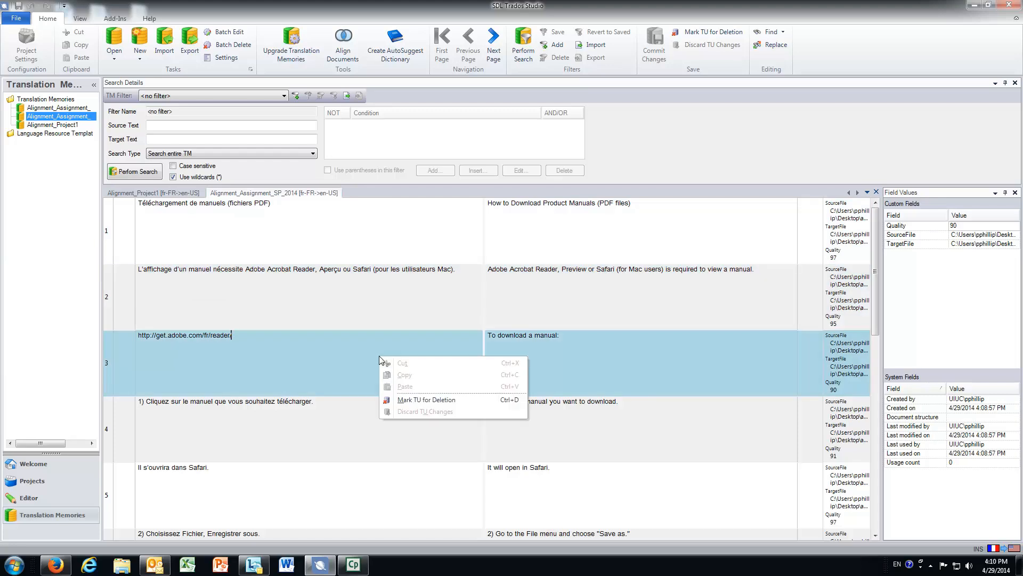
click(430, 400)
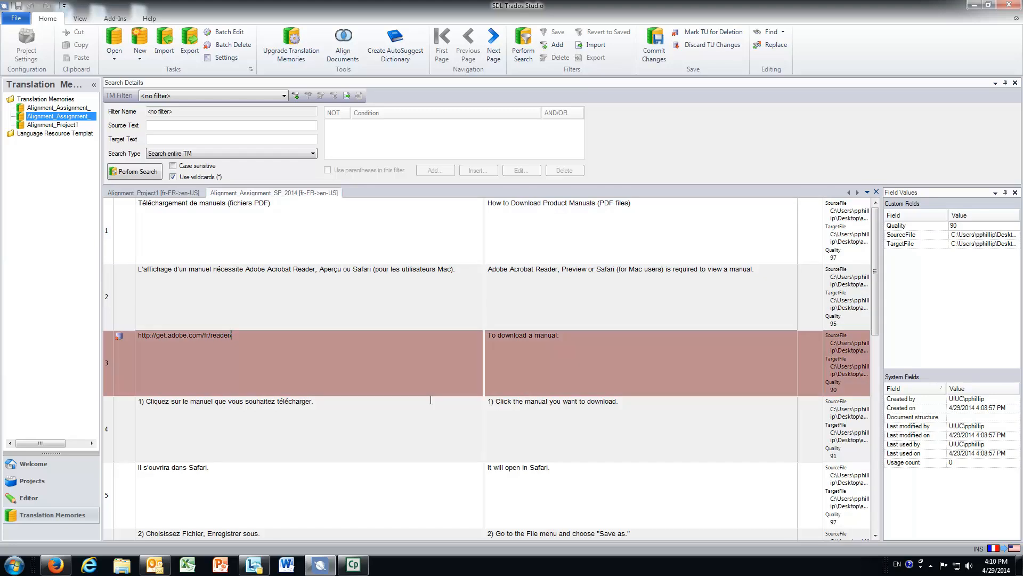
- Mark the misaligned translation units 12 ("23 avr.") and 13 ("2009") for deletion
scroll(425, 421, down, 3)
scroll(427, 431, down, 3)
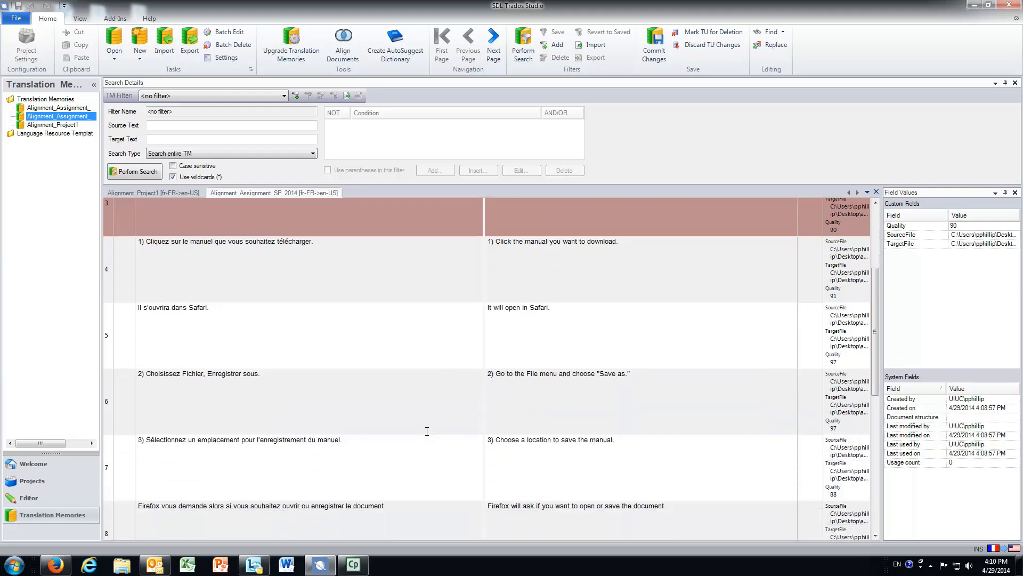
scroll(427, 430, down, 3)
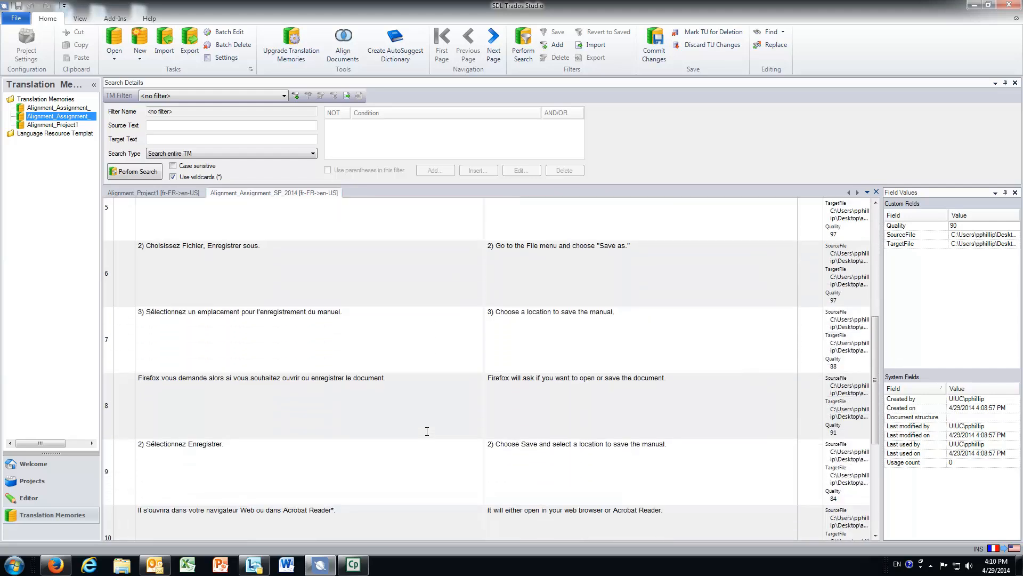
scroll(427, 431, down, 3)
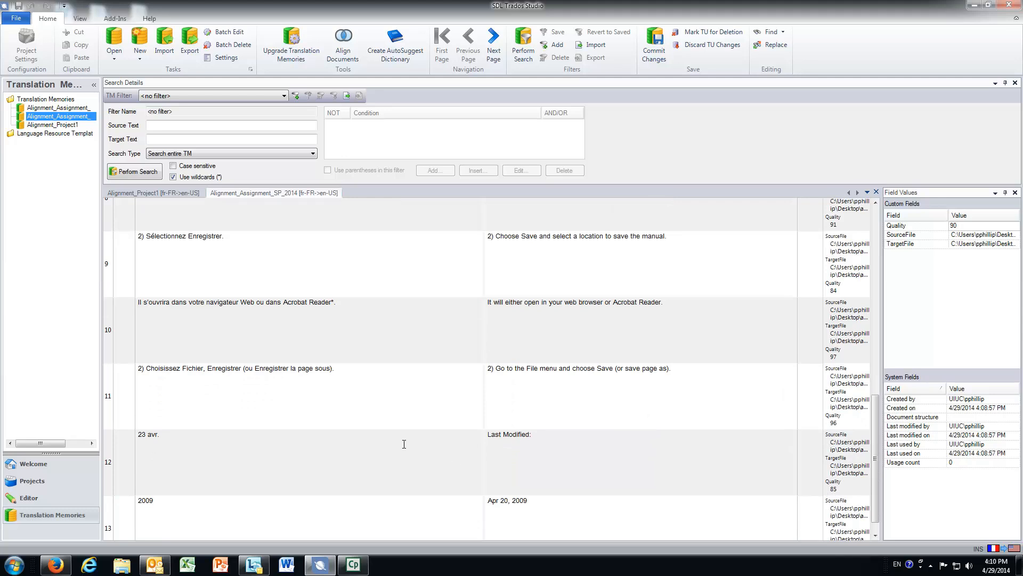
right_click(348, 447)
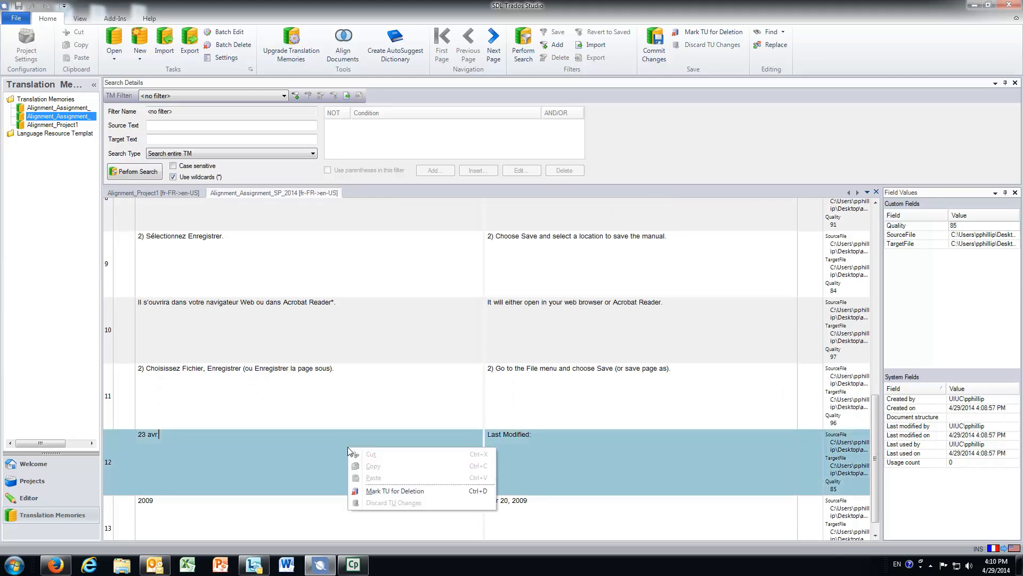
click(370, 495)
right_click(378, 515)
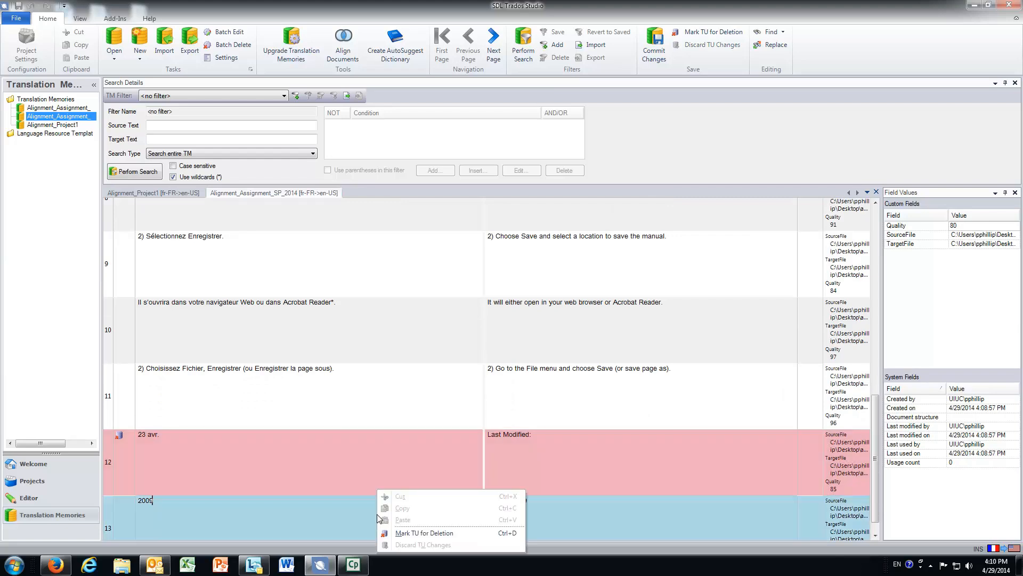
click(400, 532)
- Commit the pending deletions of the marked translation units to the translation memory
scroll(571, 500, up, 6)
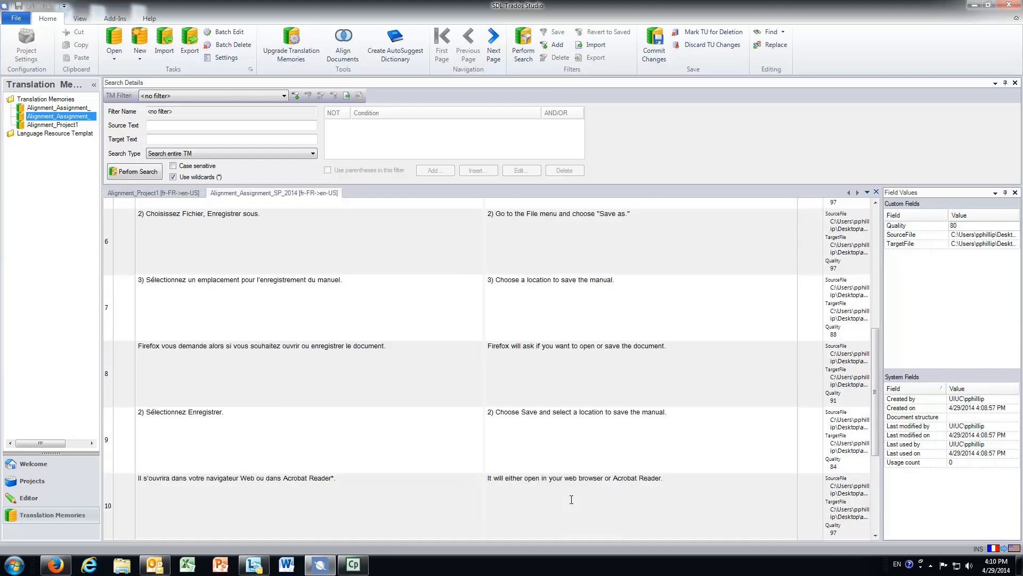
scroll(572, 499, up, 2)
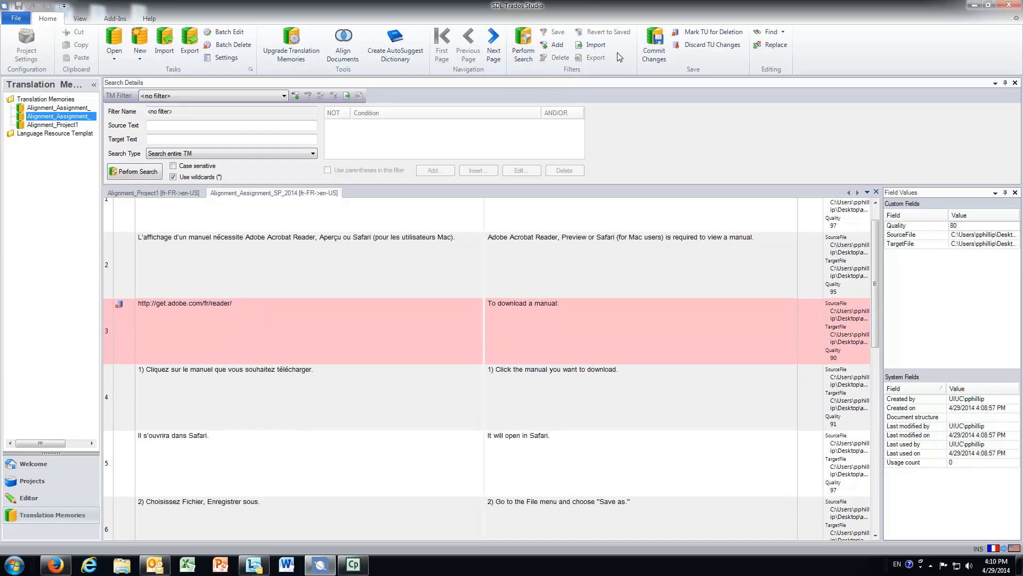
click(660, 42)
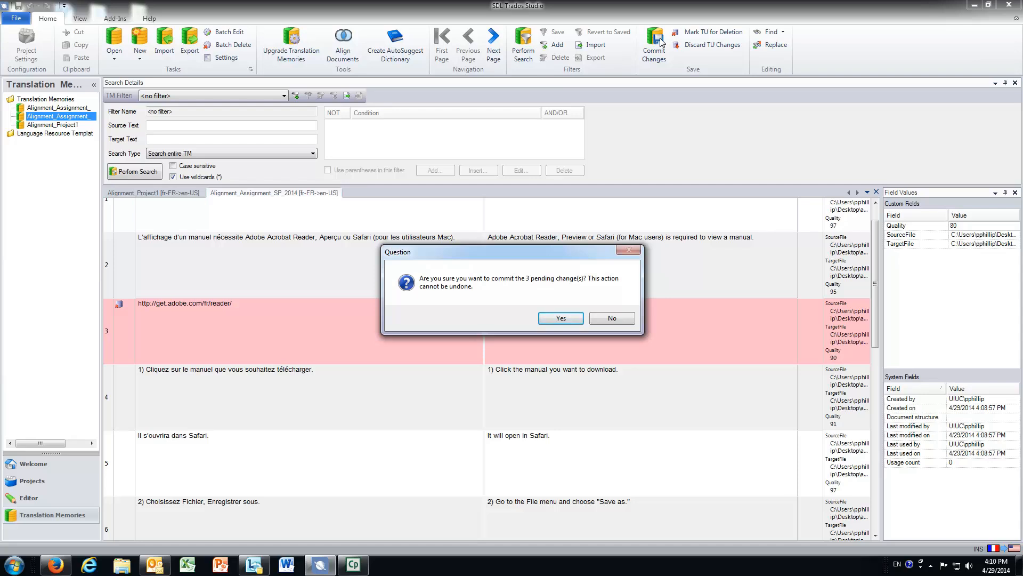
click(561, 319)
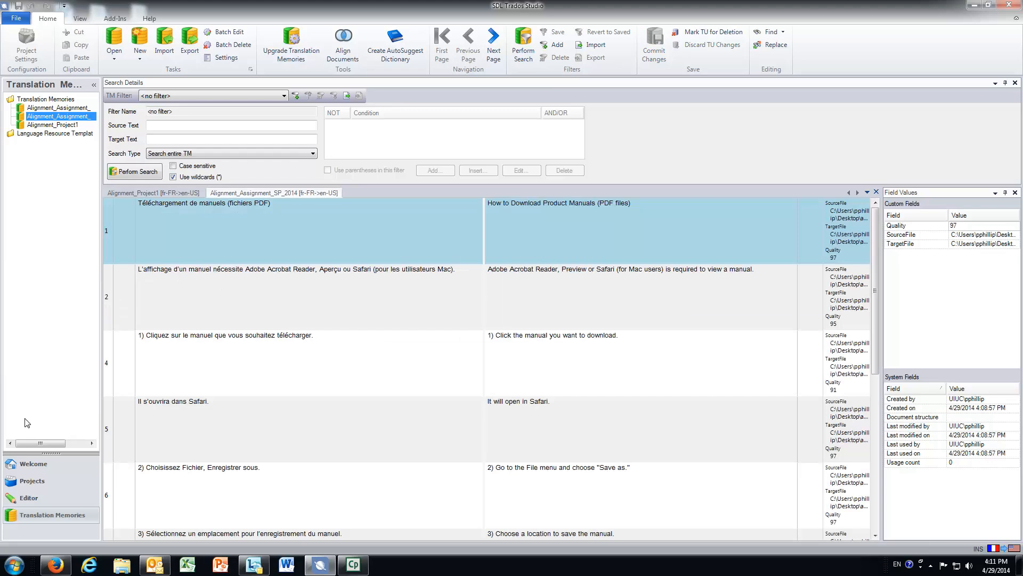
- Start a new project from the Default template, name it Alignment_Assignment_SP_14 and keep the other project details
click(29, 482)
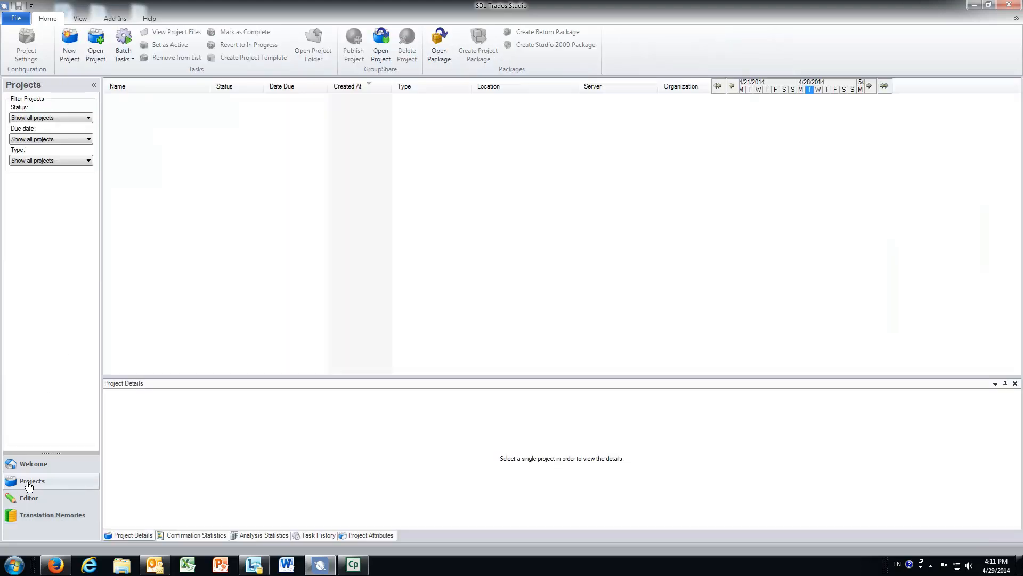
click(68, 42)
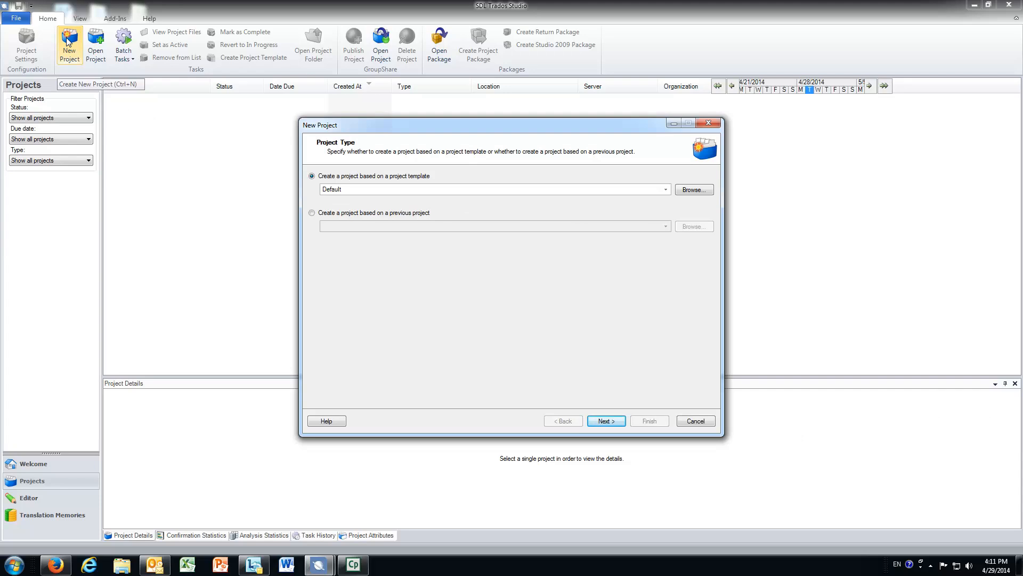
click(607, 421)
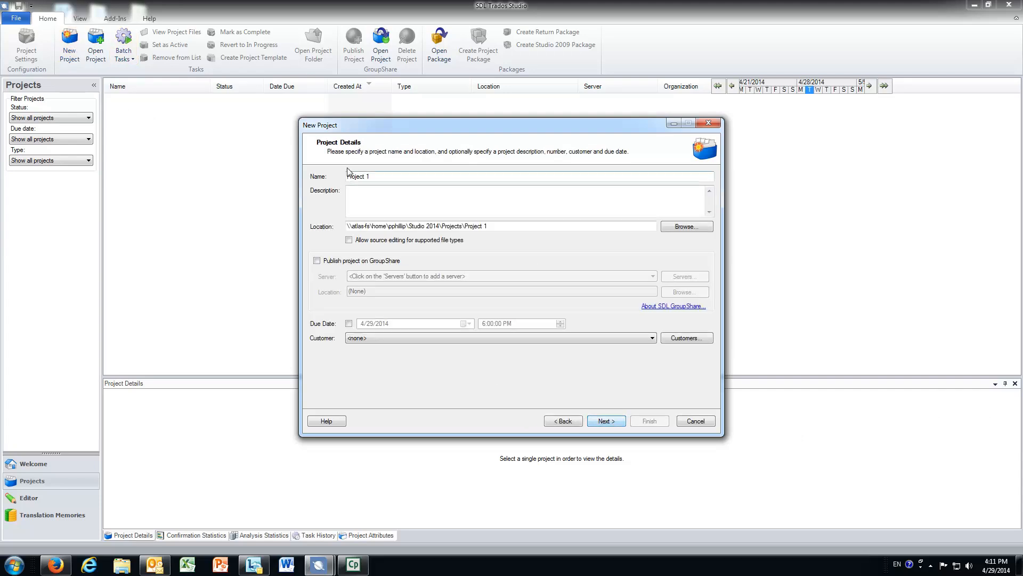
drag(372, 177, 344, 178)
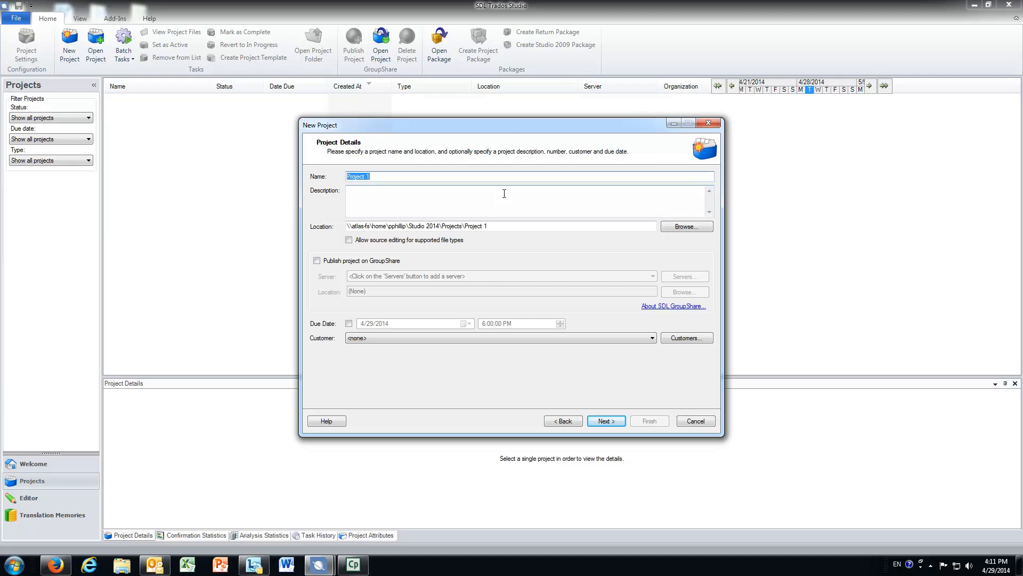
text(Alignment_Assignment)
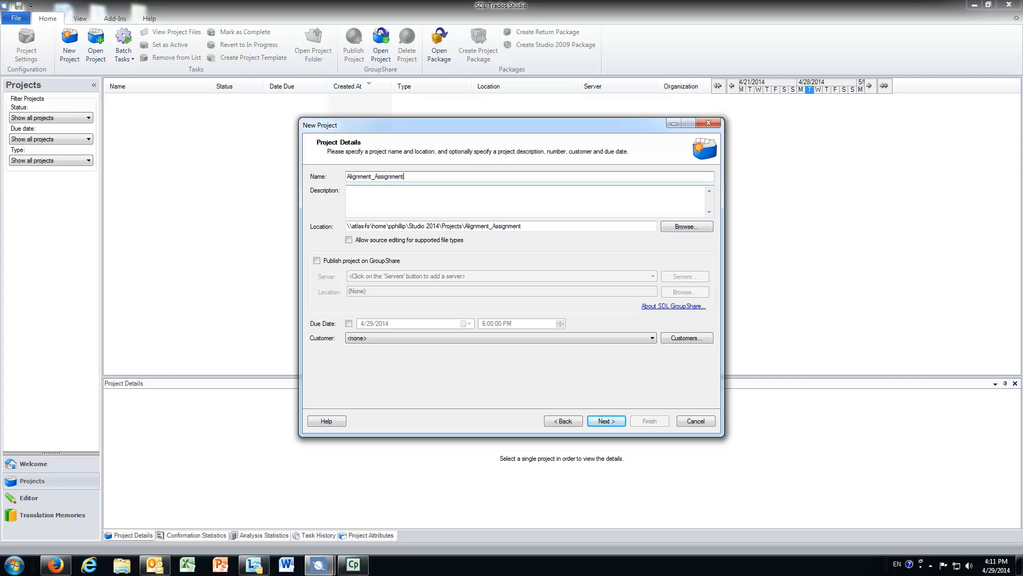
text(_SP_14)
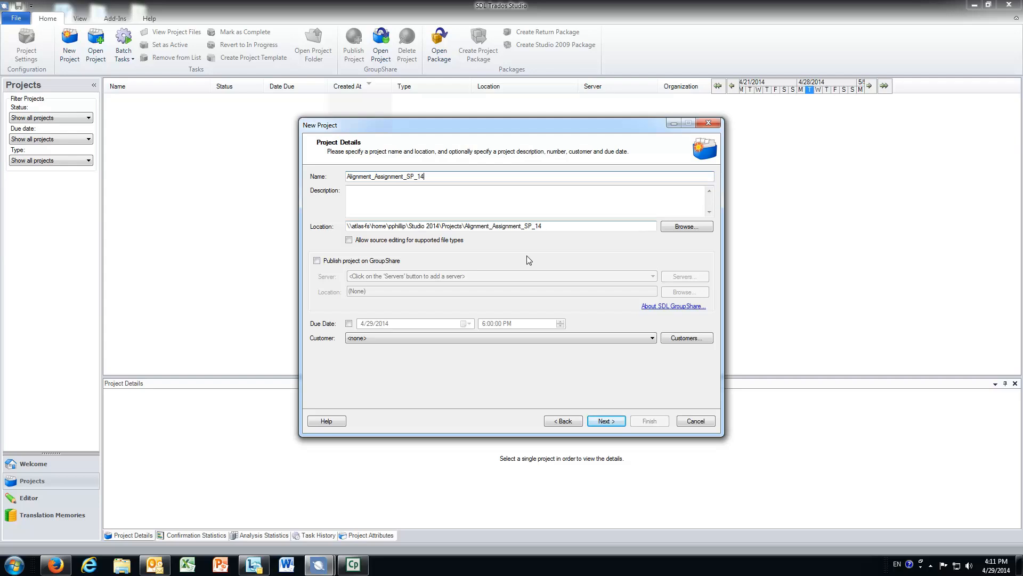
click(606, 421)
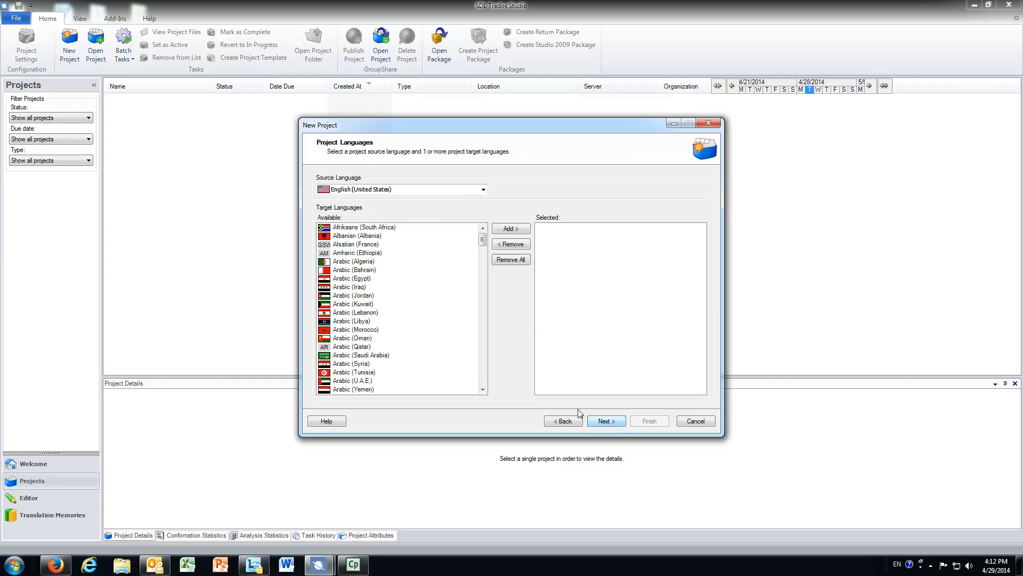
- Set the project's source language to French (France) and add English (United States) as the target language
click(484, 190)
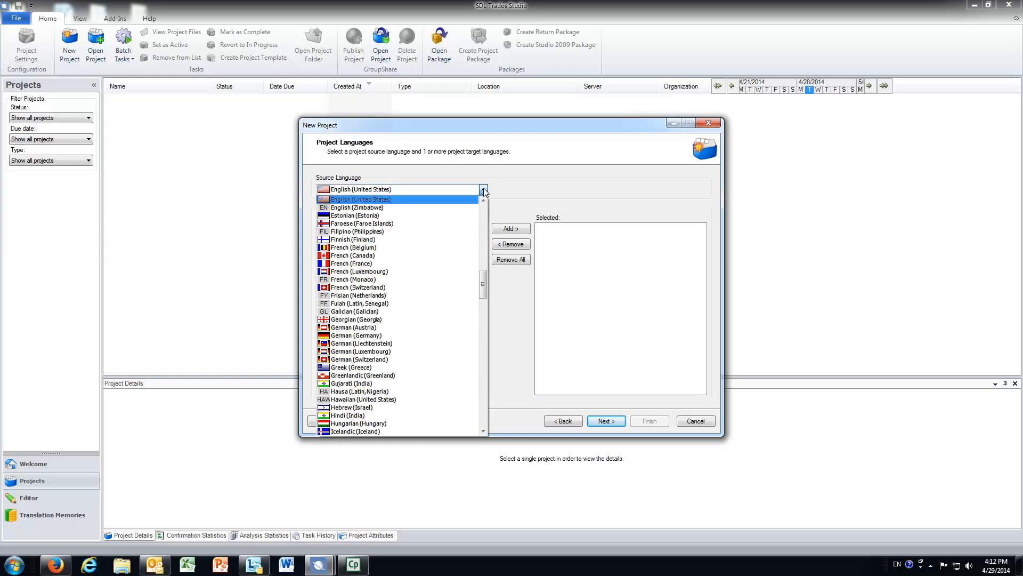
drag(482, 285, 482, 293)
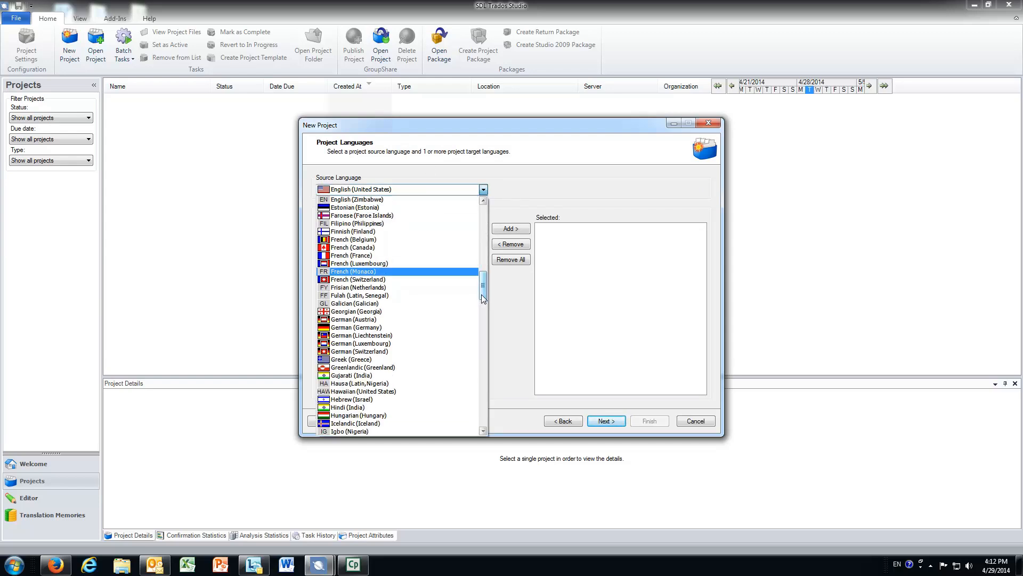
click(356, 256)
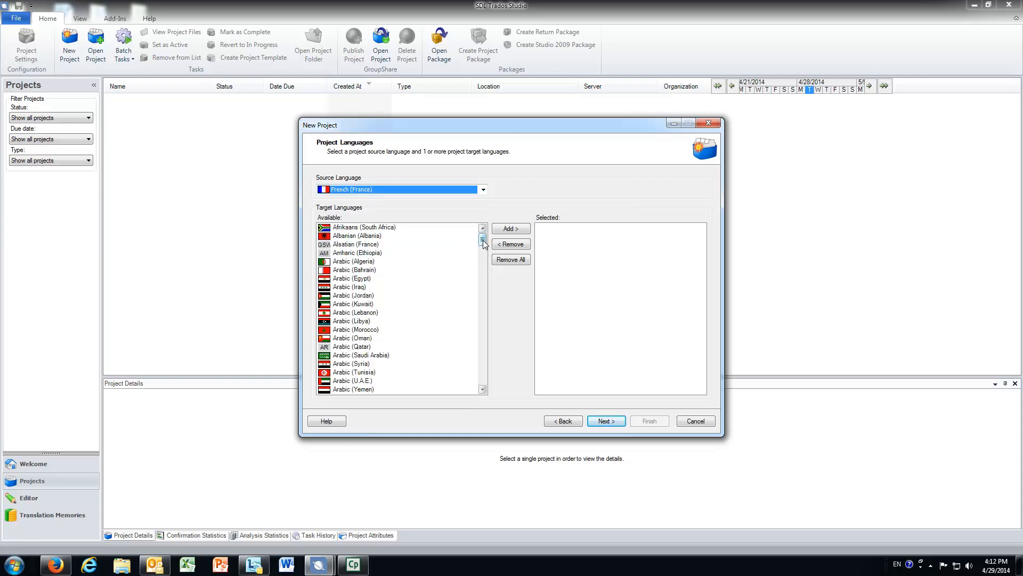
drag(483, 244, 482, 283)
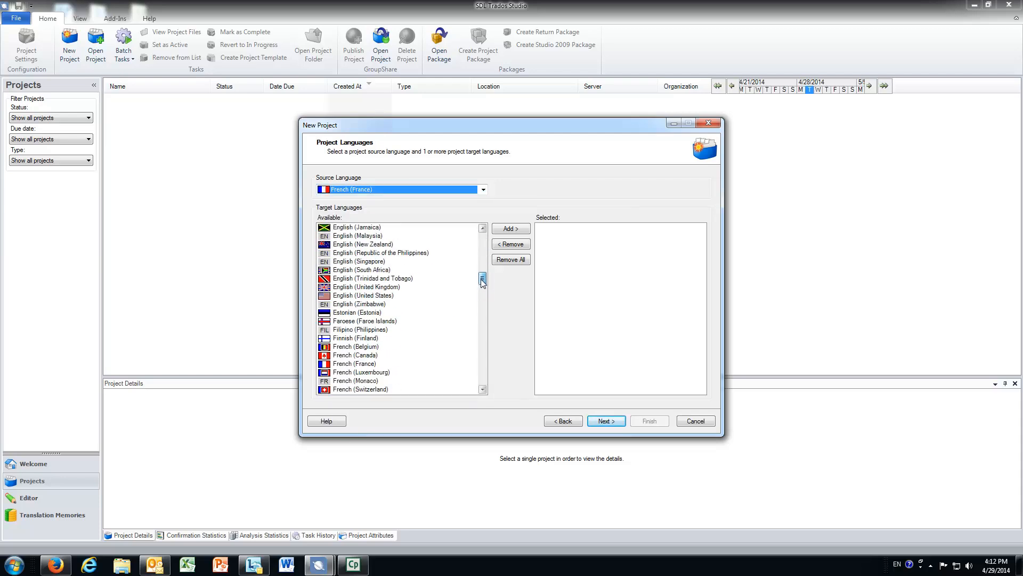
click(378, 287)
click(381, 297)
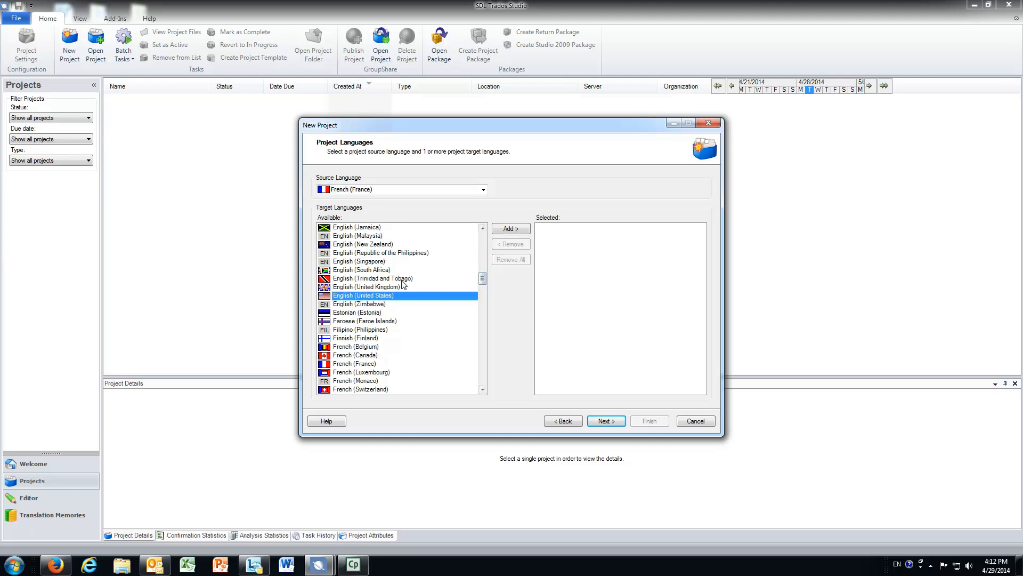
click(515, 230)
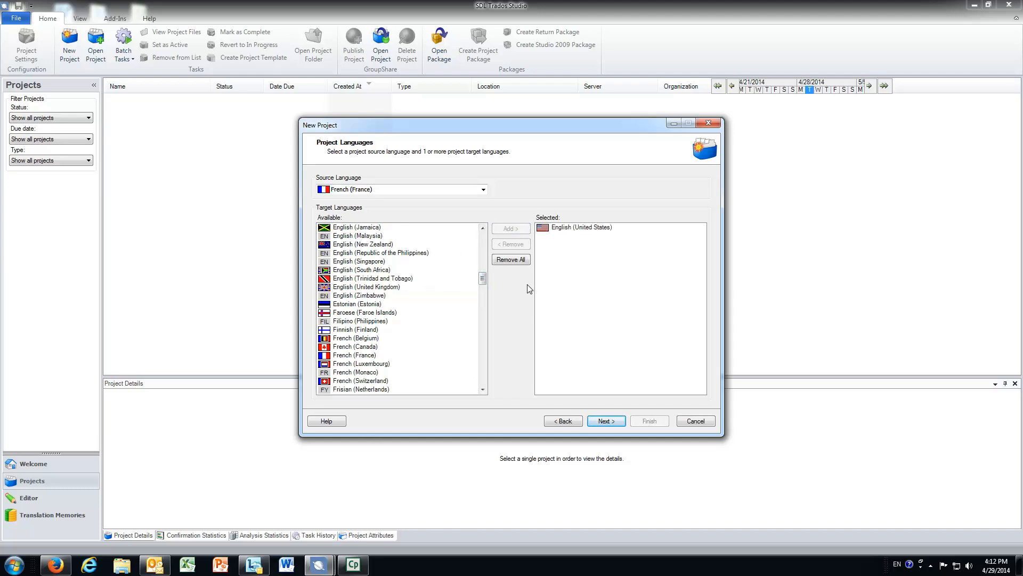
click(606, 421)
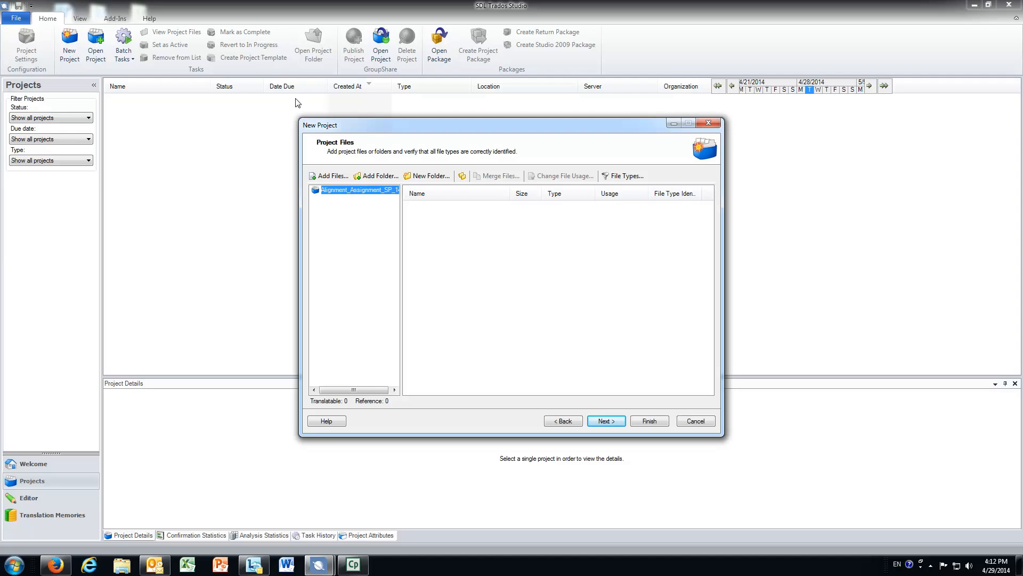
- Add Alignment_FR.docx from the alignment_assignment folder as the project's translatable file
click(328, 177)
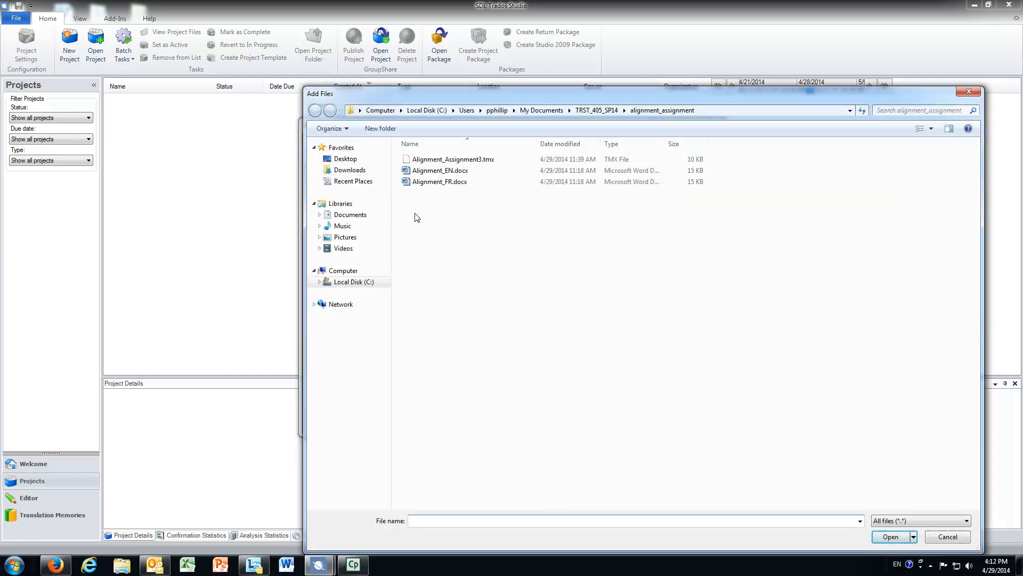
double_click(425, 181)
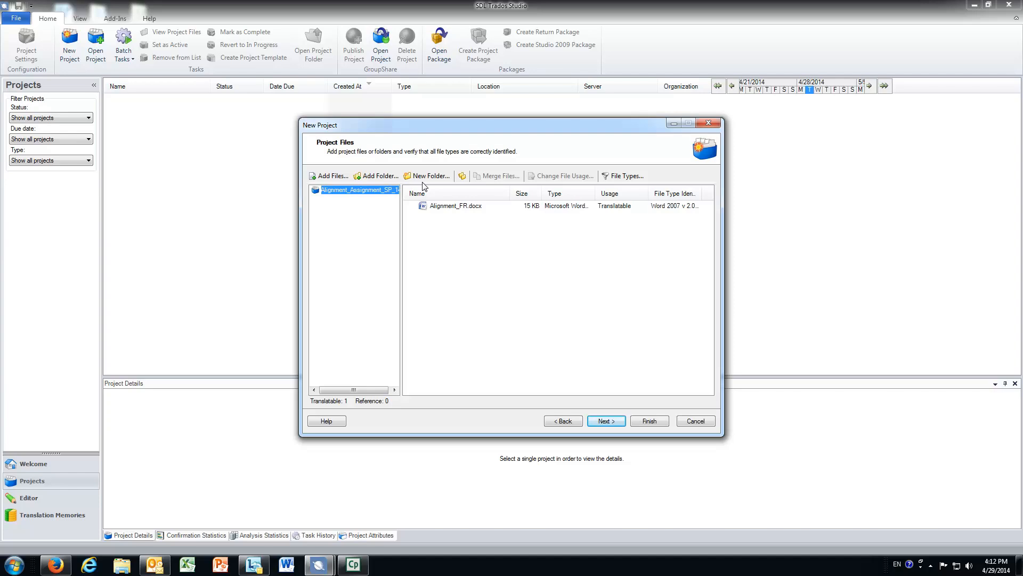
click(602, 422)
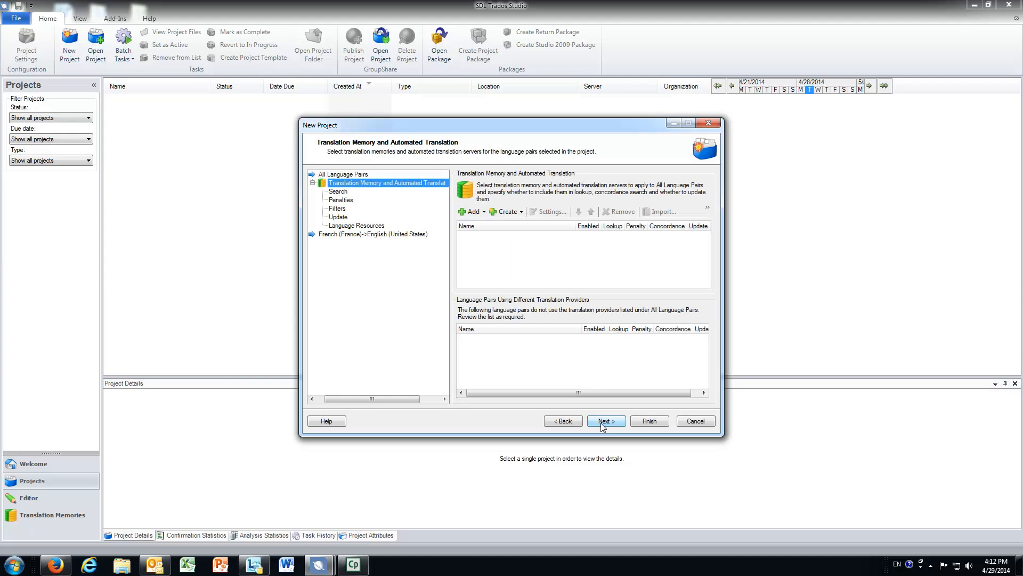
- Add the file-based translation memory Alignment_Assignment_SP_2014.sdltm from the desktop's alignment_assignment folder to the project
click(485, 213)
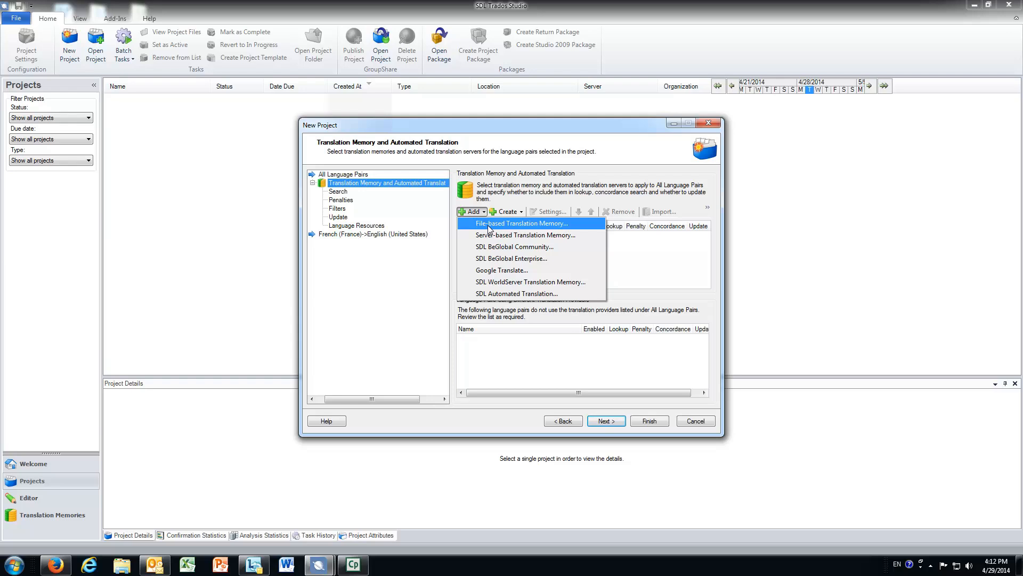
click(487, 225)
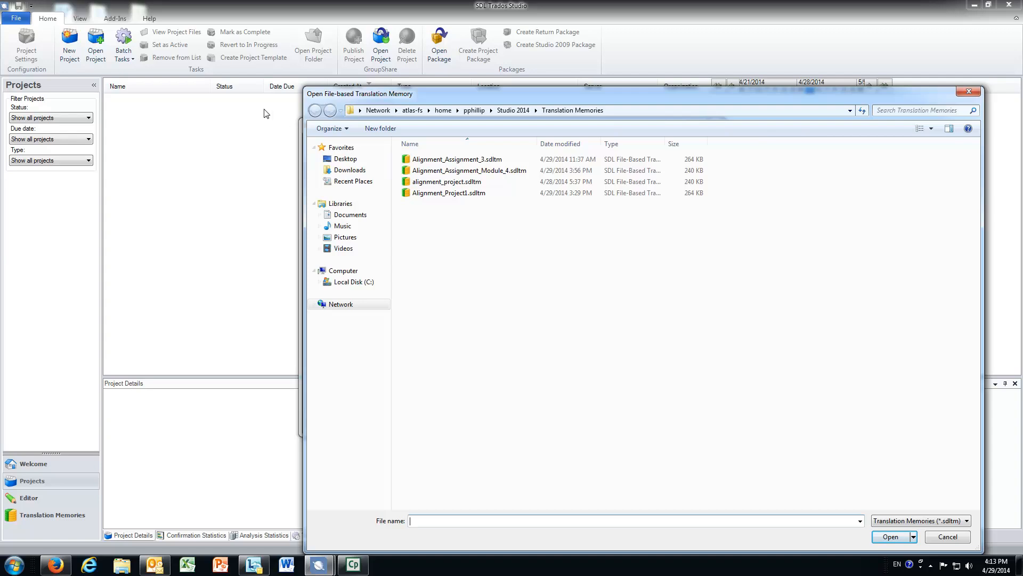
click(351, 160)
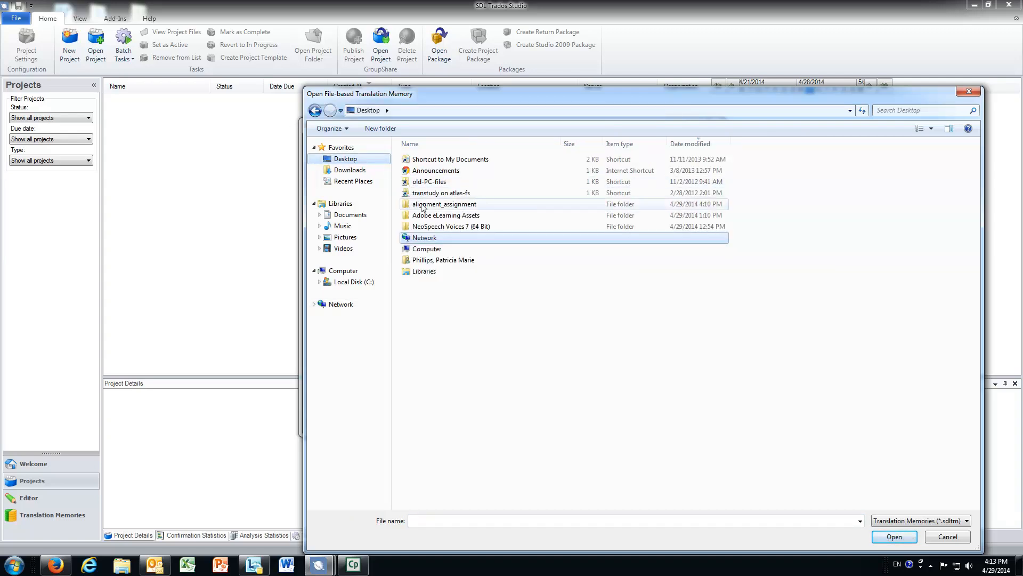
double_click(422, 206)
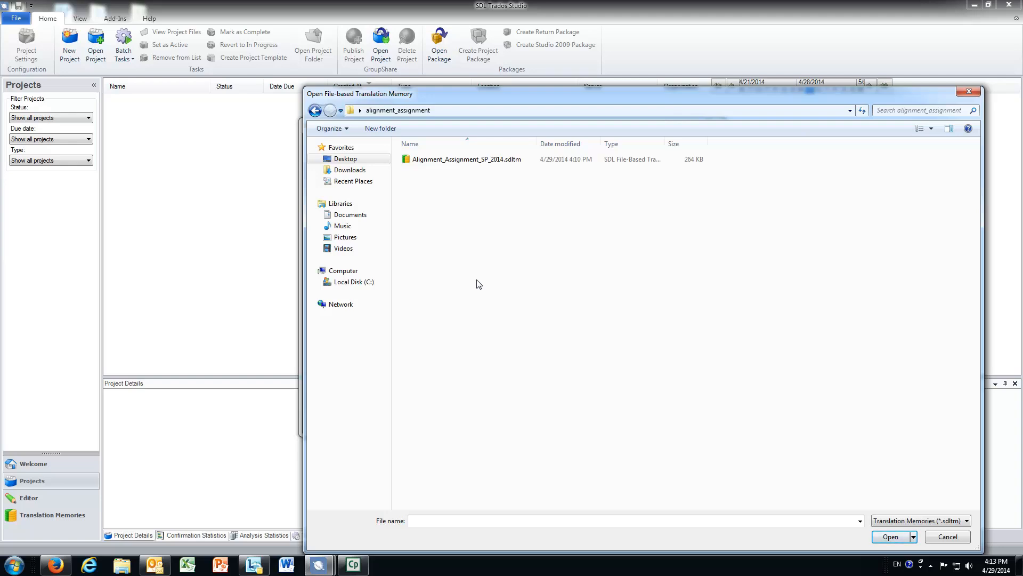
double_click(455, 160)
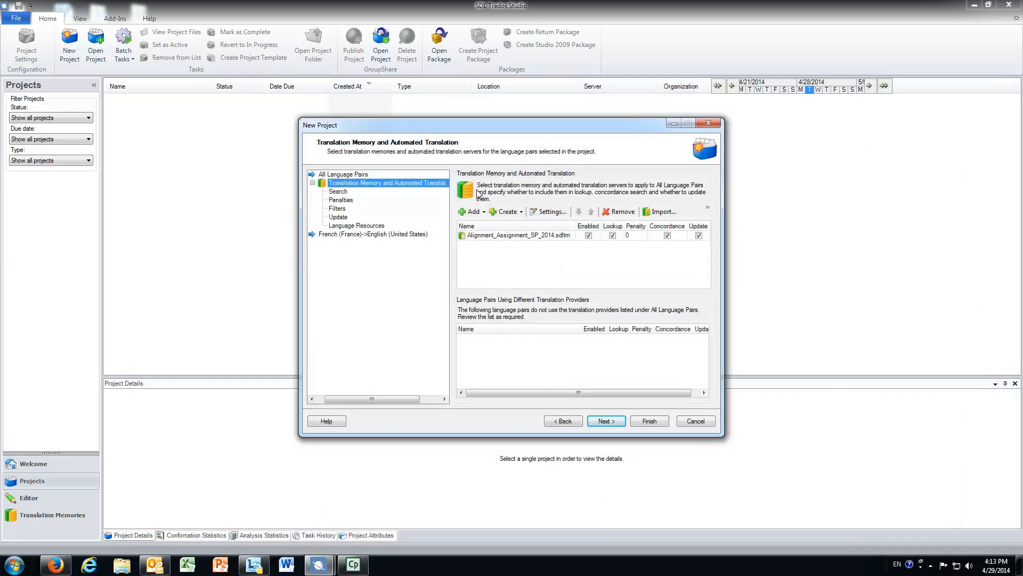
click(606, 422)
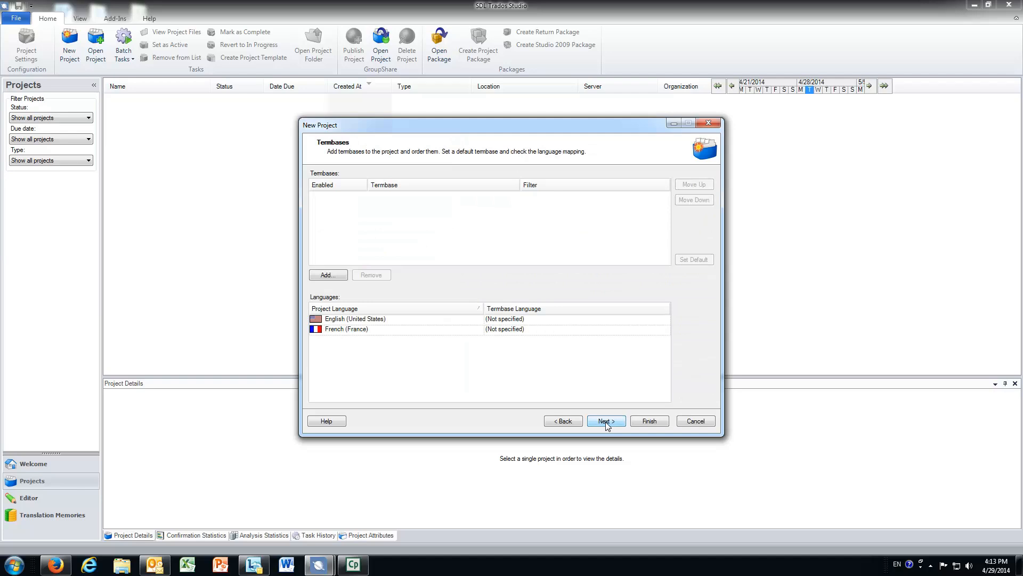
- Continue the project setup without termbases or PerfectMatch documents, and choose the Prepare task sequence
click(606, 421)
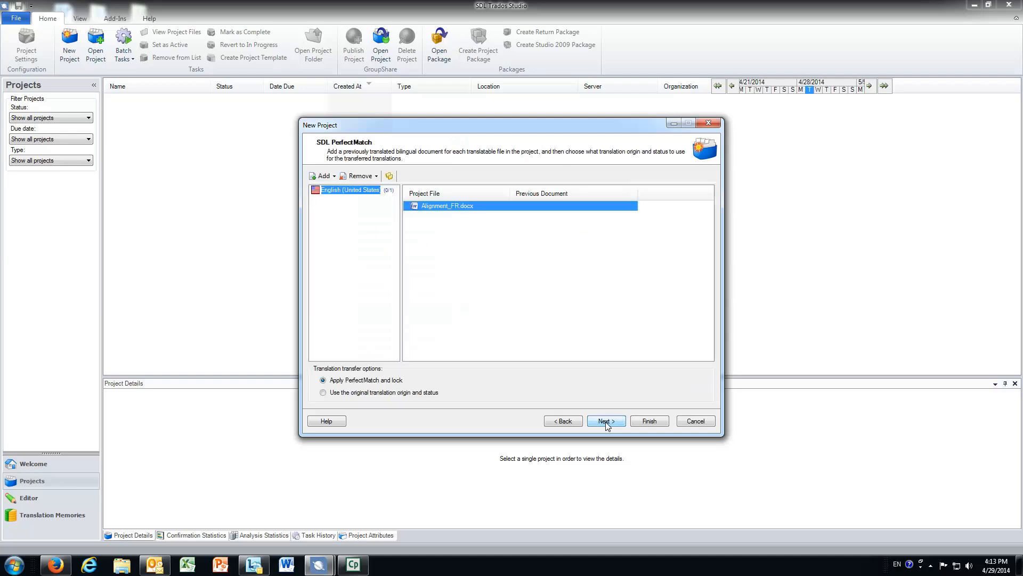
click(606, 421)
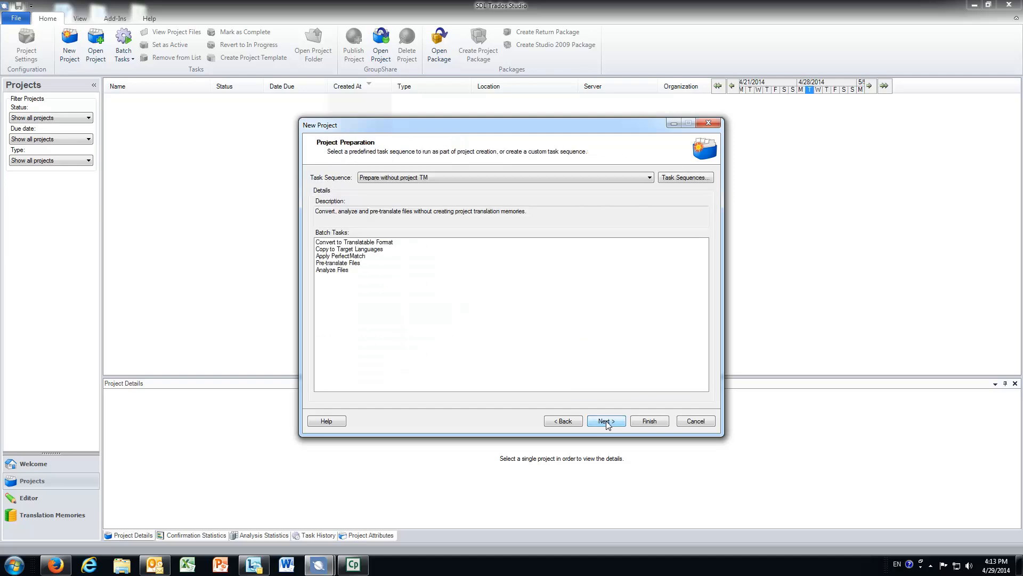
click(650, 177)
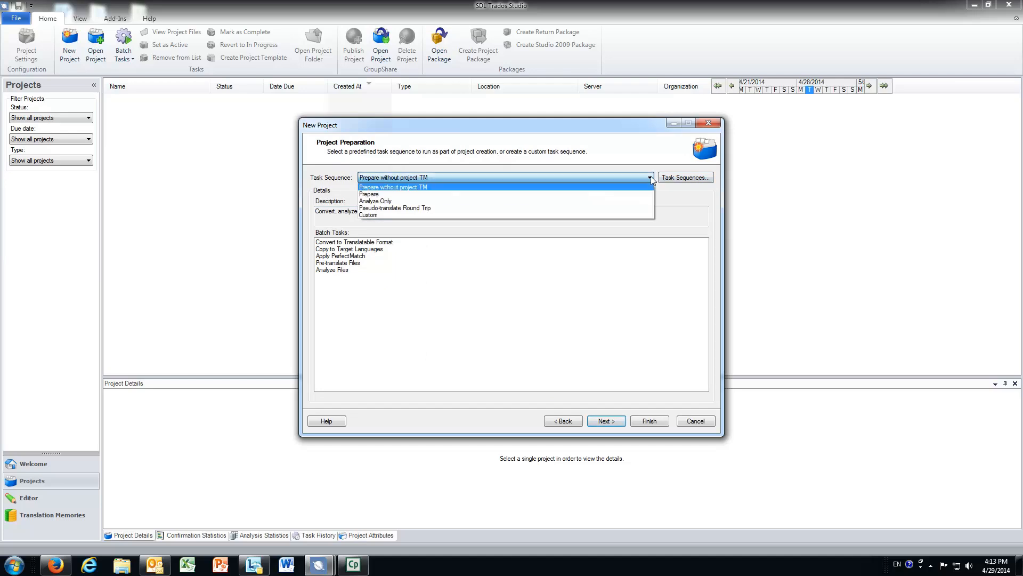
click(373, 196)
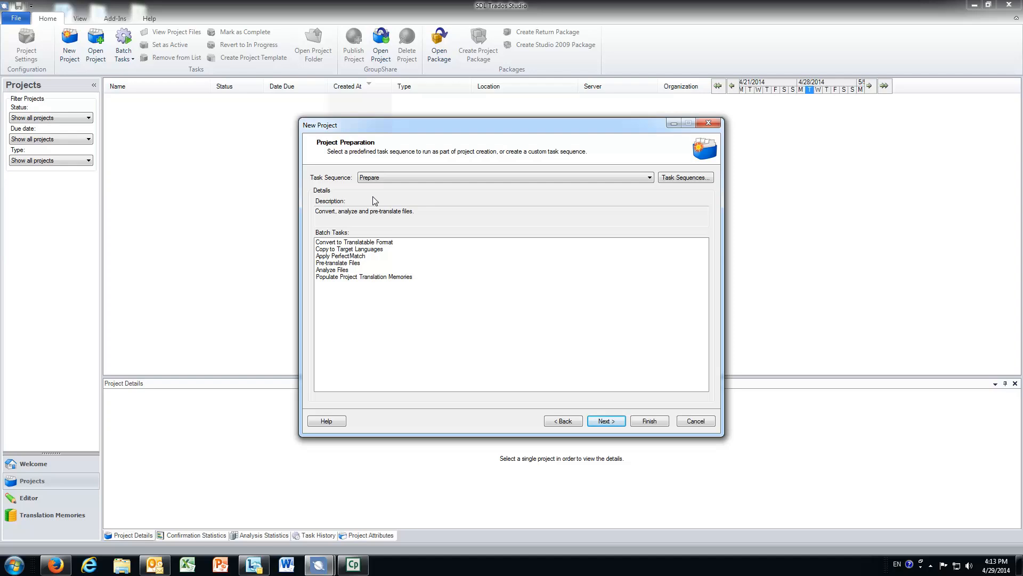
- Keep the batch processing settings and finish creating the project without storing its settings for future use
click(603, 421)
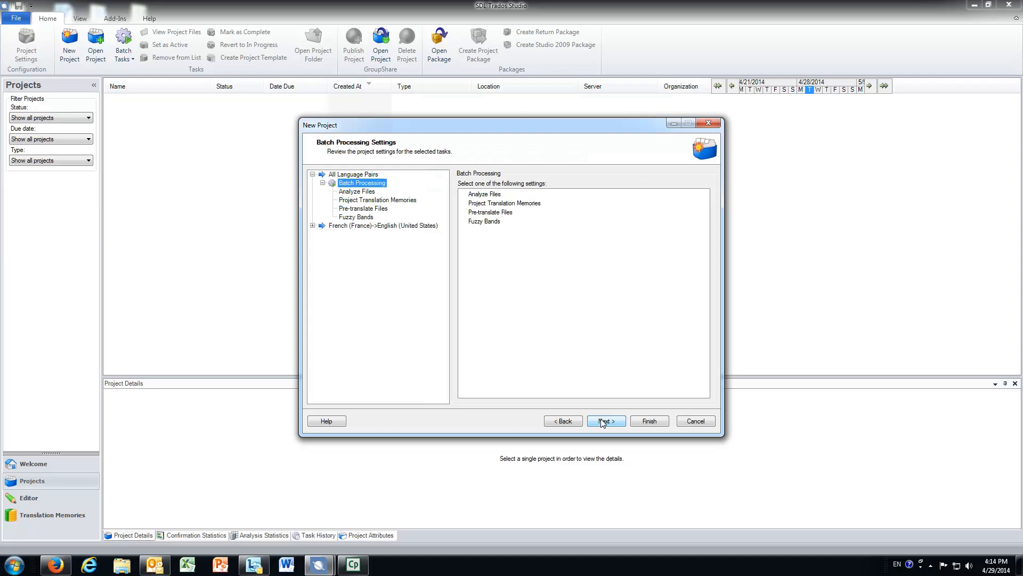
click(603, 421)
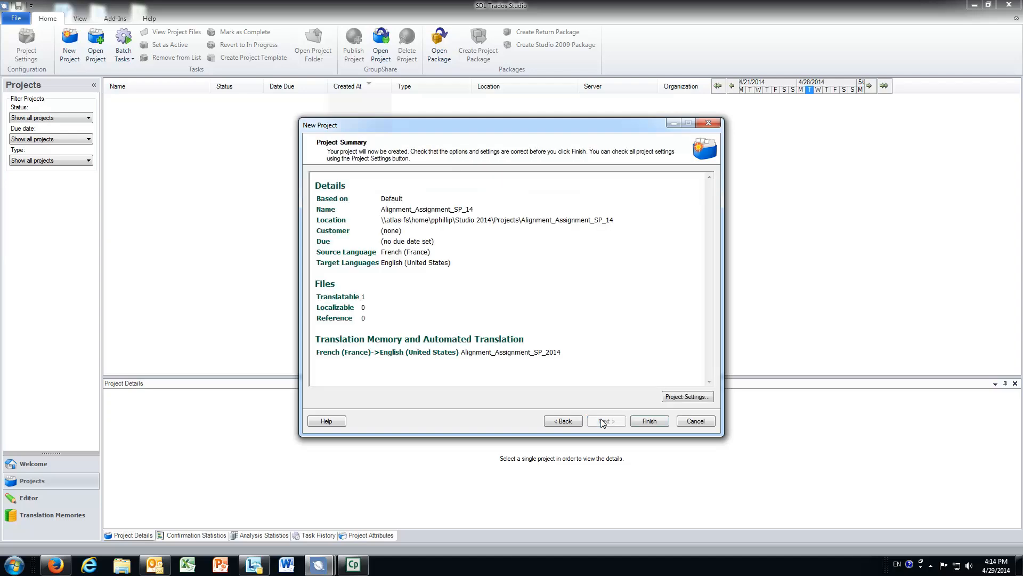
click(649, 421)
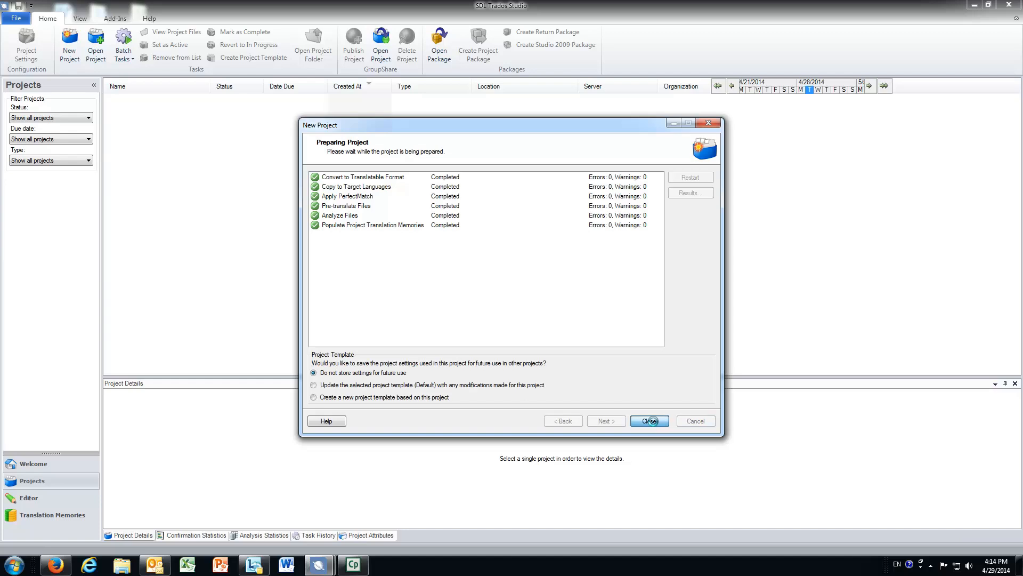
click(653, 422)
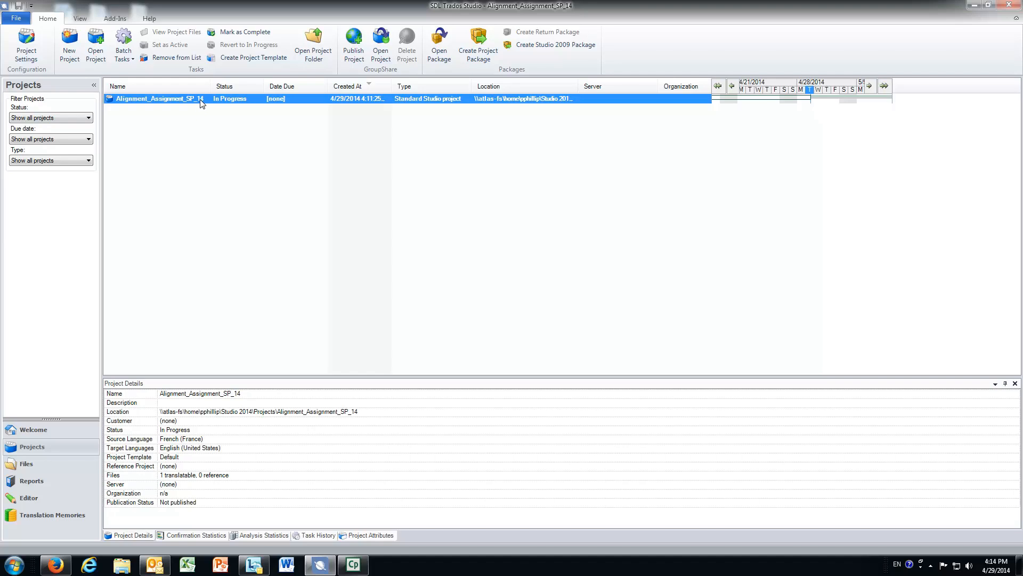
- Open the project's Alignment_FR.docx.sdlxliff for translation and go through segments 1 to 25 to fill in the translation memory matches
double_click(148, 104)
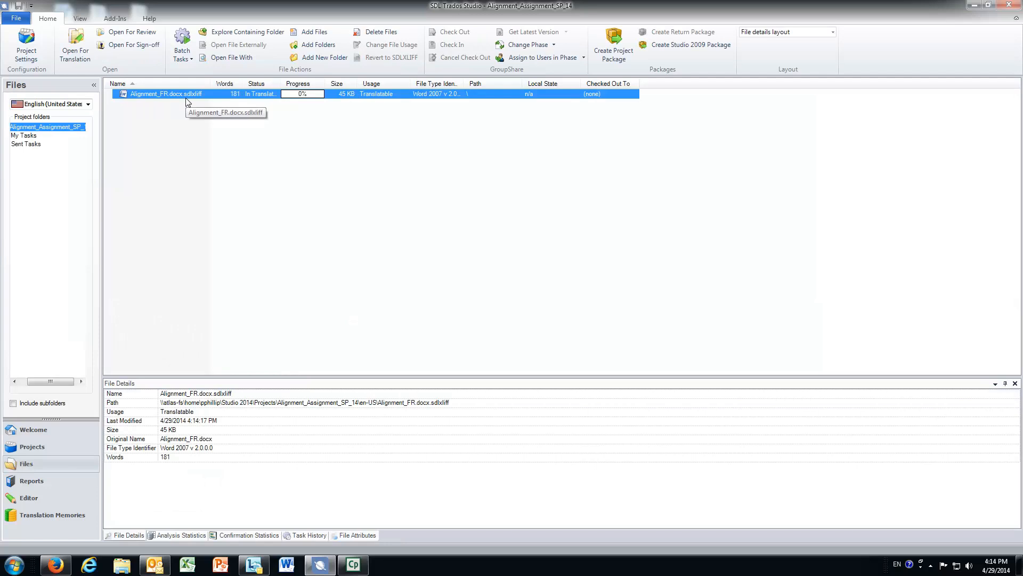
double_click(139, 94)
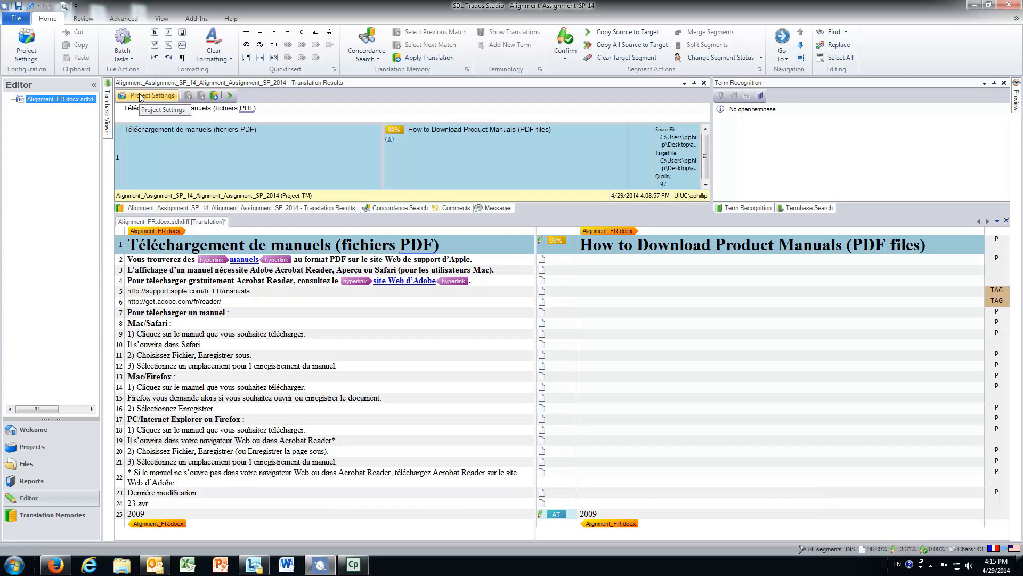
key(Down)
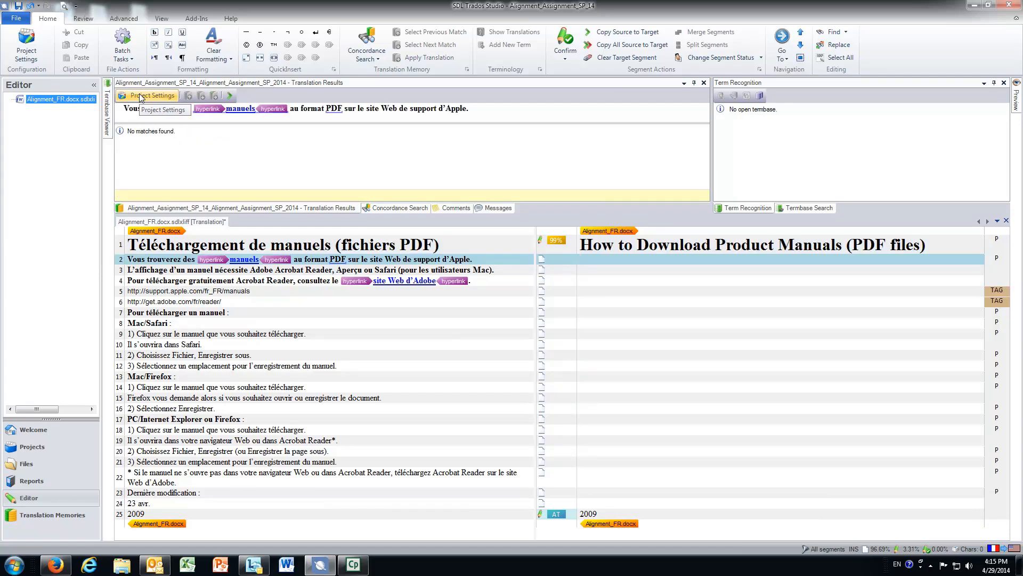
key(Down)
key(Down)
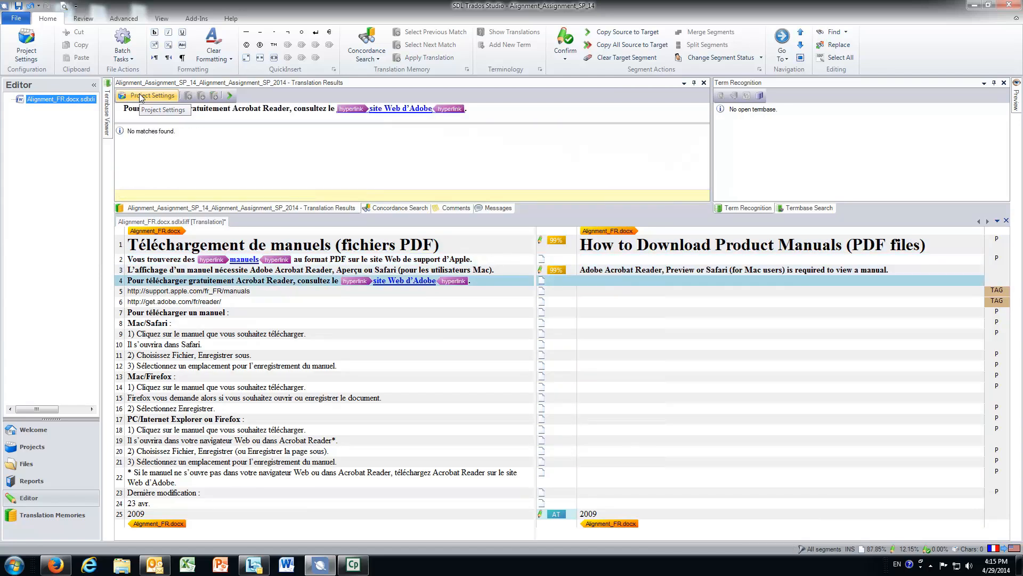
key(Down)
key(Down)
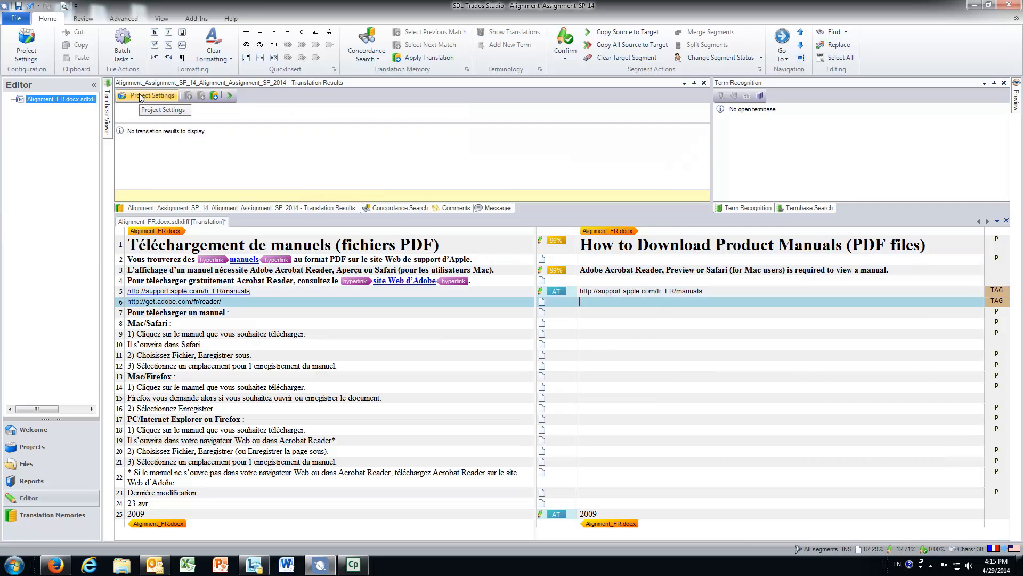
key(Down)
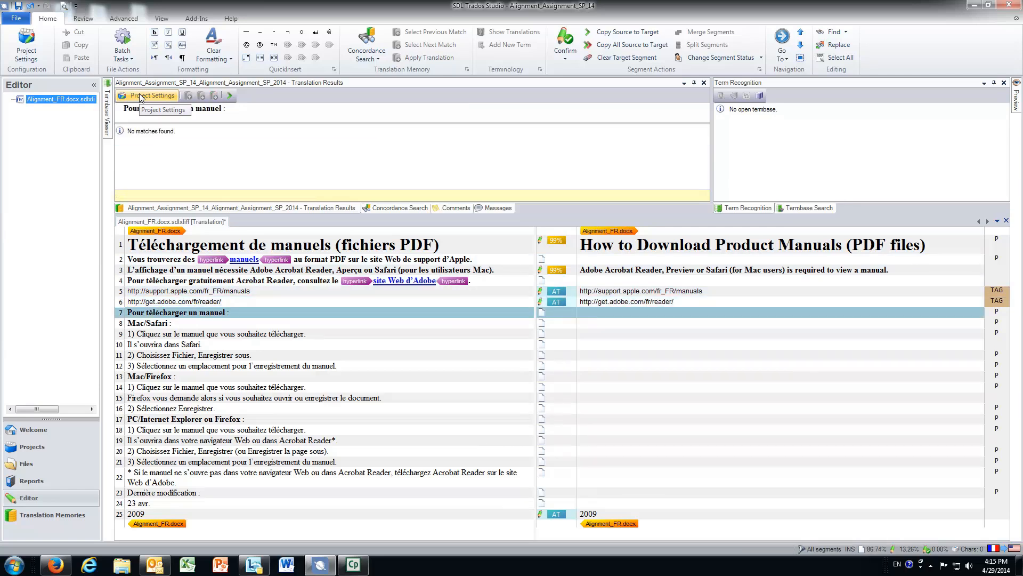
key(Down)
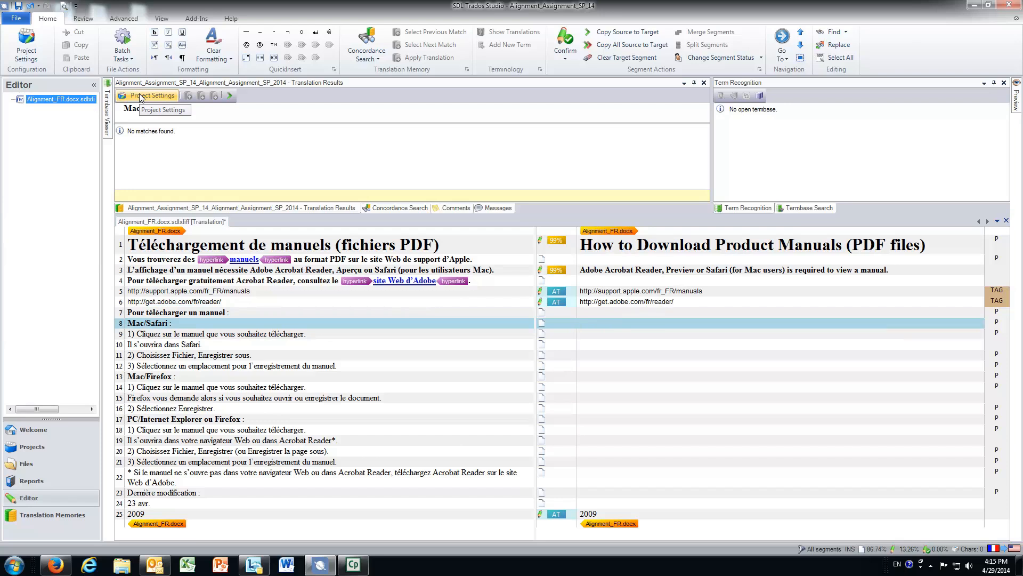
key(Down)
key(Down)
key(Down)
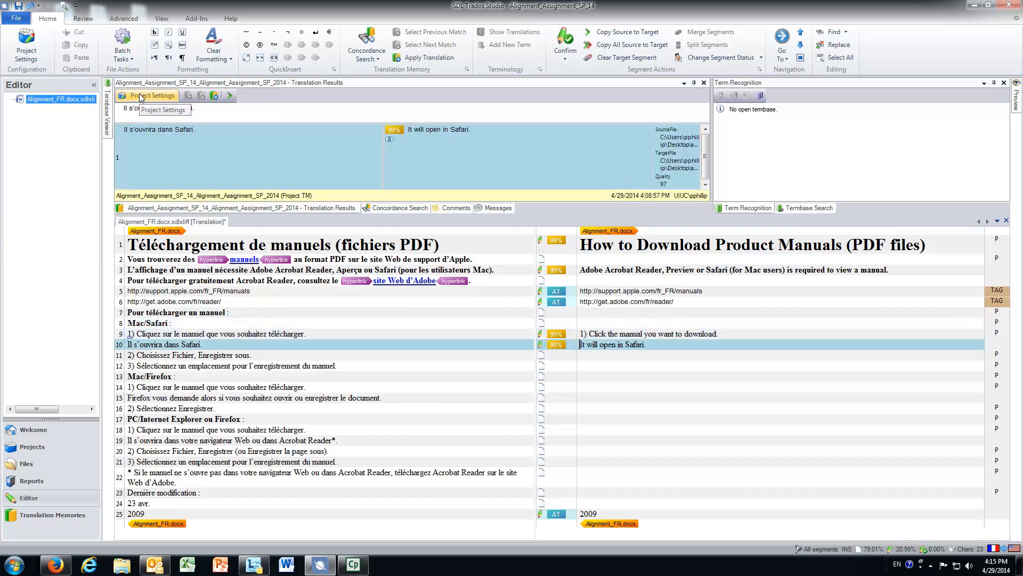
key(Down)
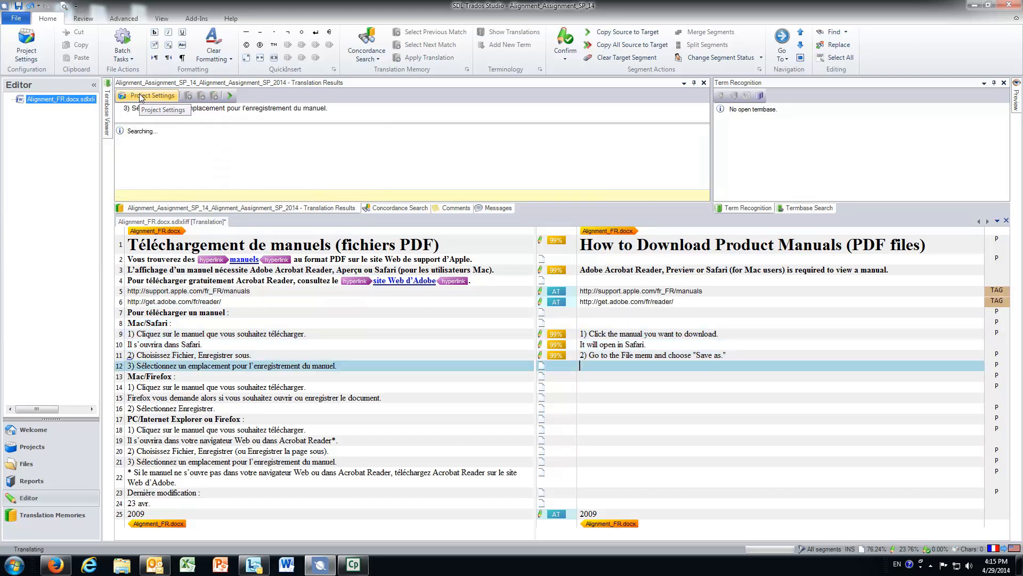
key(Down)
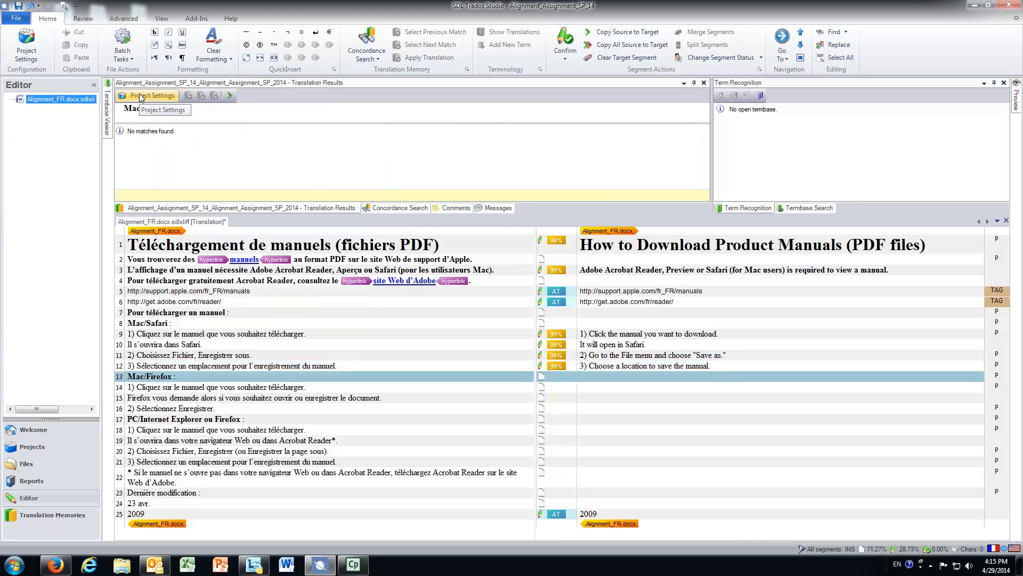
key(Down)
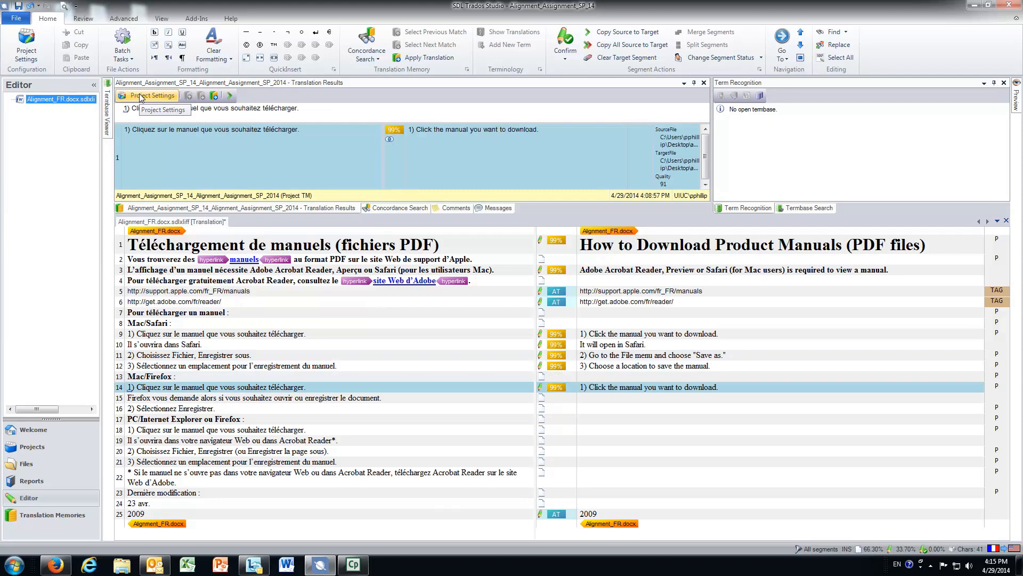
key(Down)
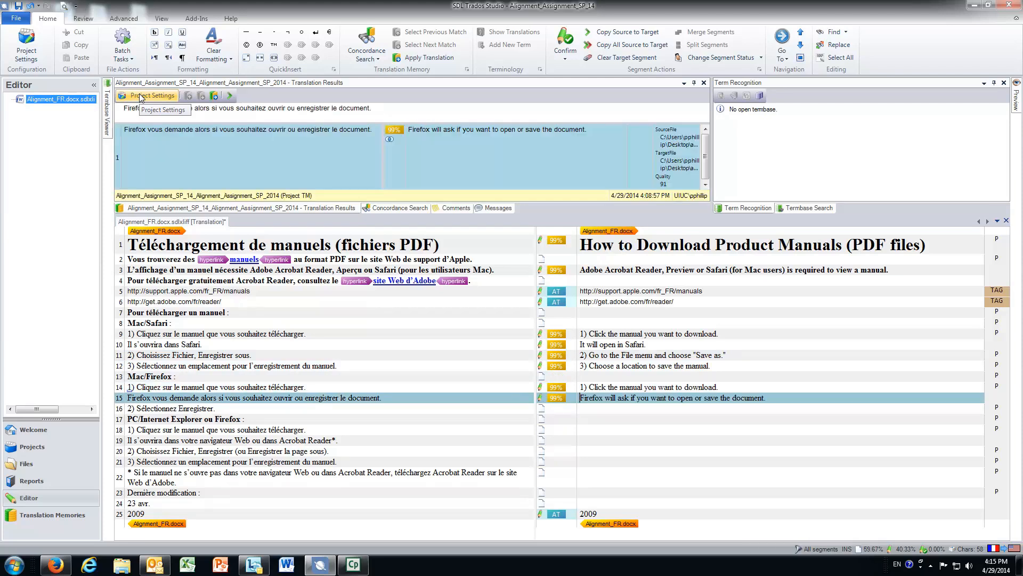
key(Down)
key(Down)
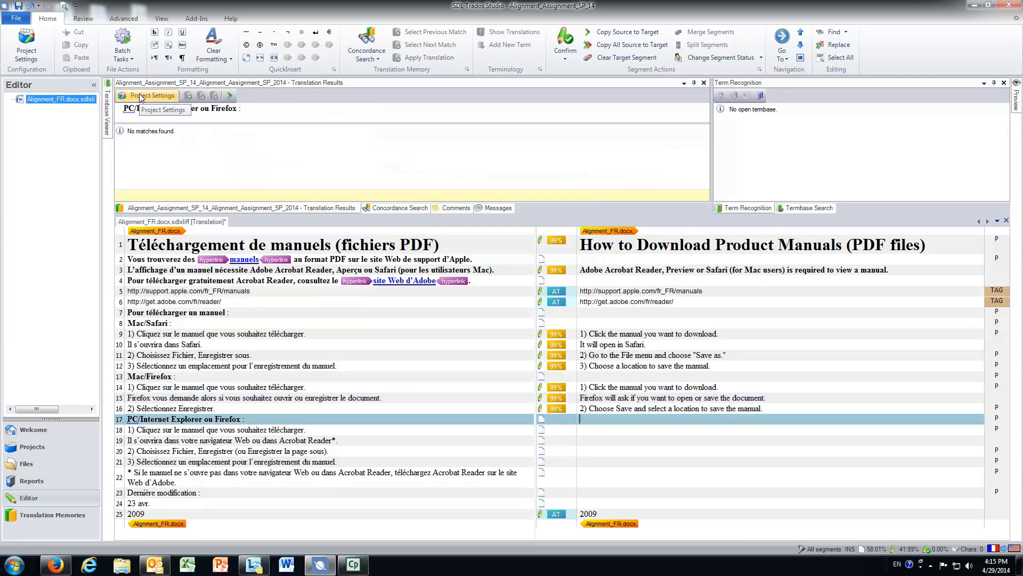
key(Down)
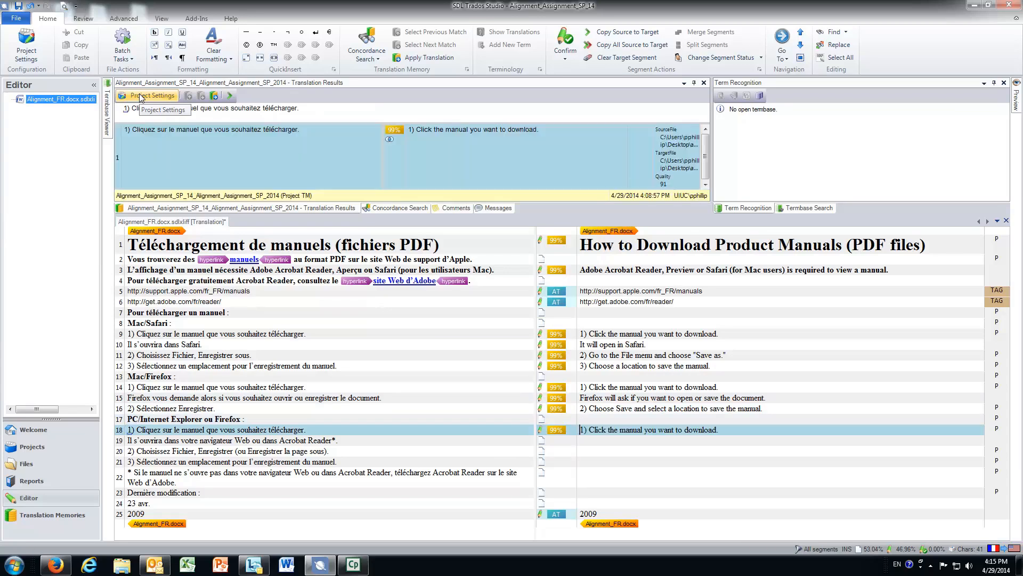
key(Down)
key(Down)
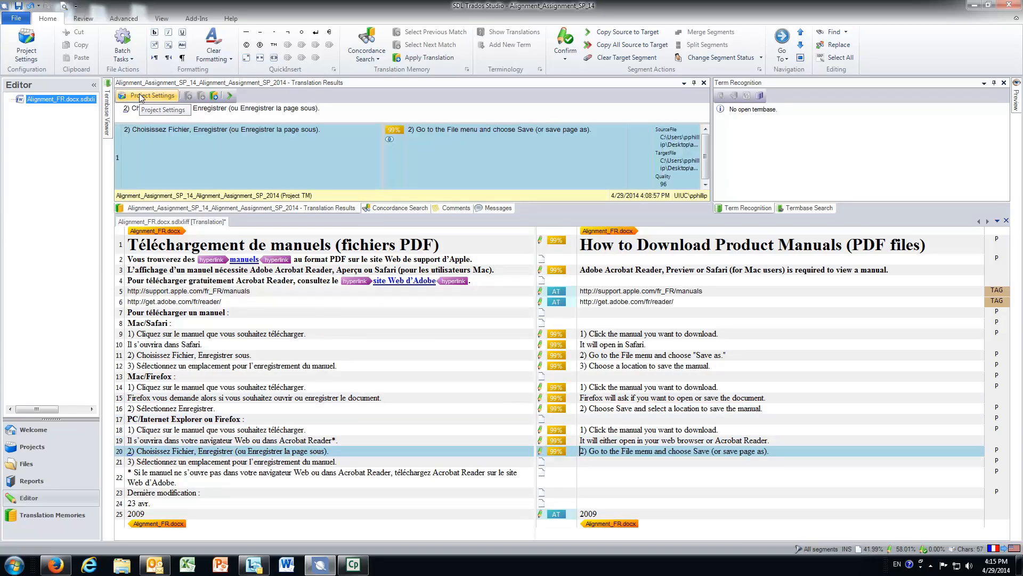
key(Down)
key(Down)
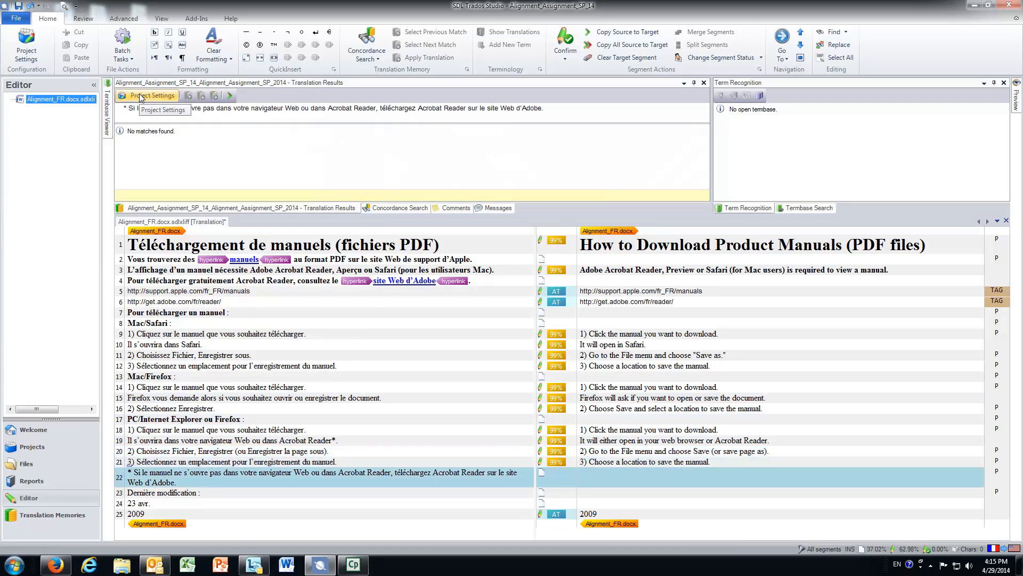
key(Down)
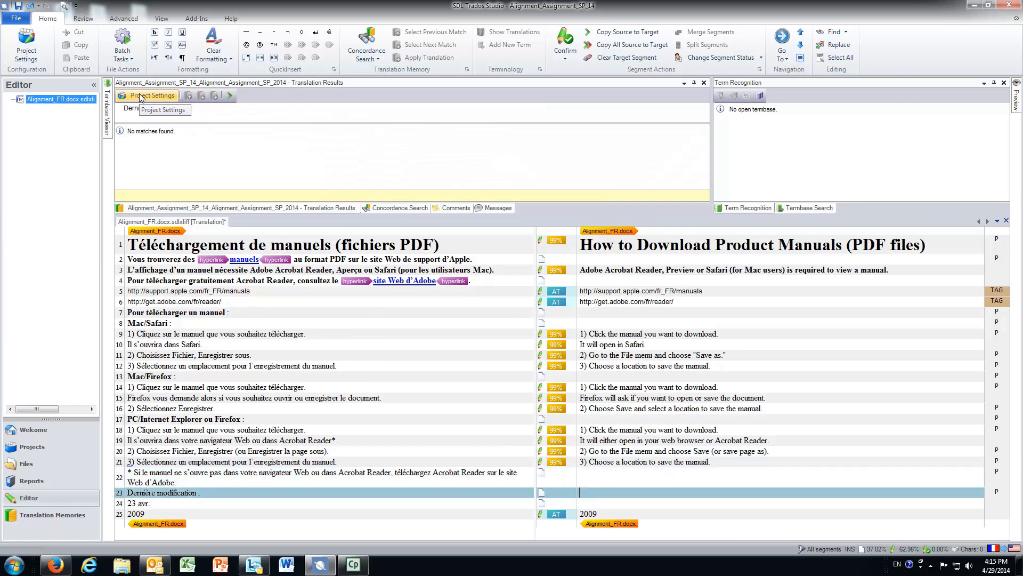
key(Down)
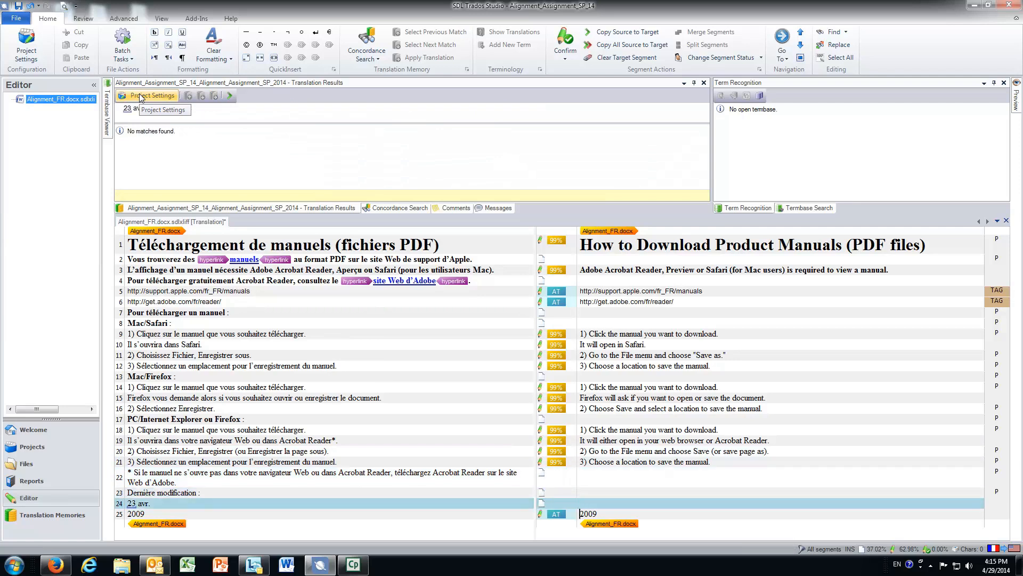
key(Down)
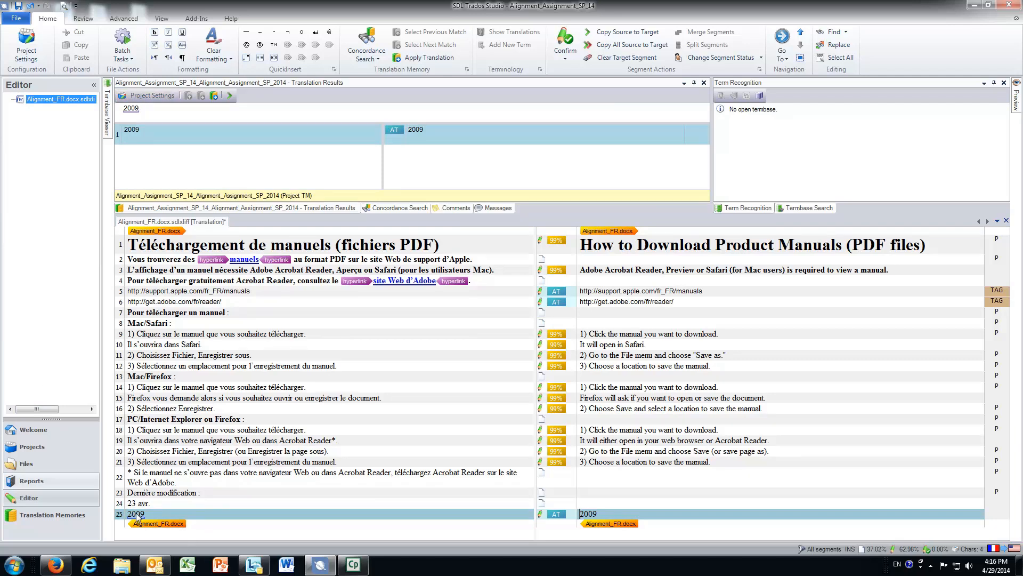
- Compare the translated segments of Alignment_FR.docx with the units in the Alignment_Assignment_SP_2014 translation memory
click(307, 82)
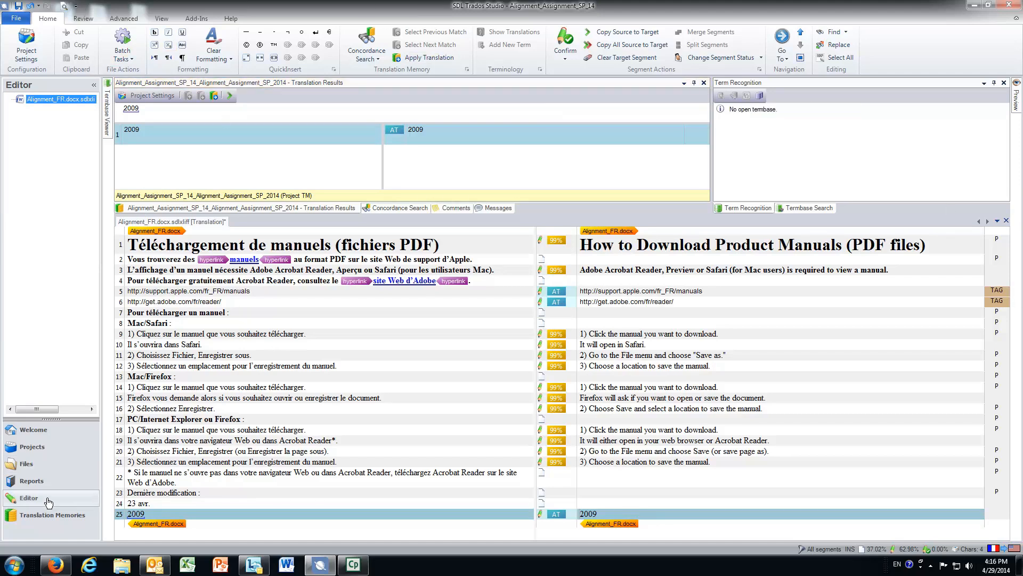
click(49, 521)
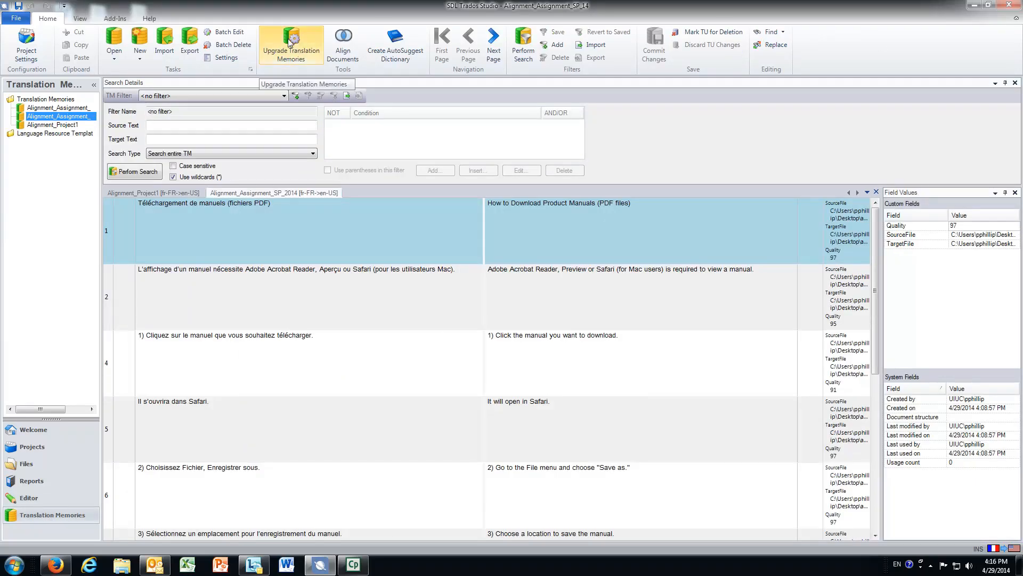
click(33, 497)
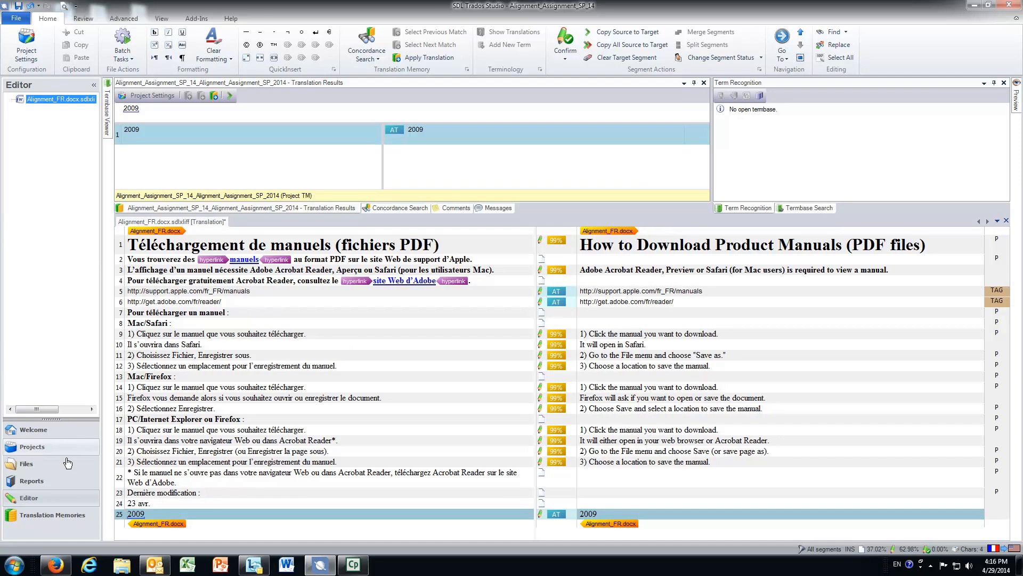
click(67, 517)
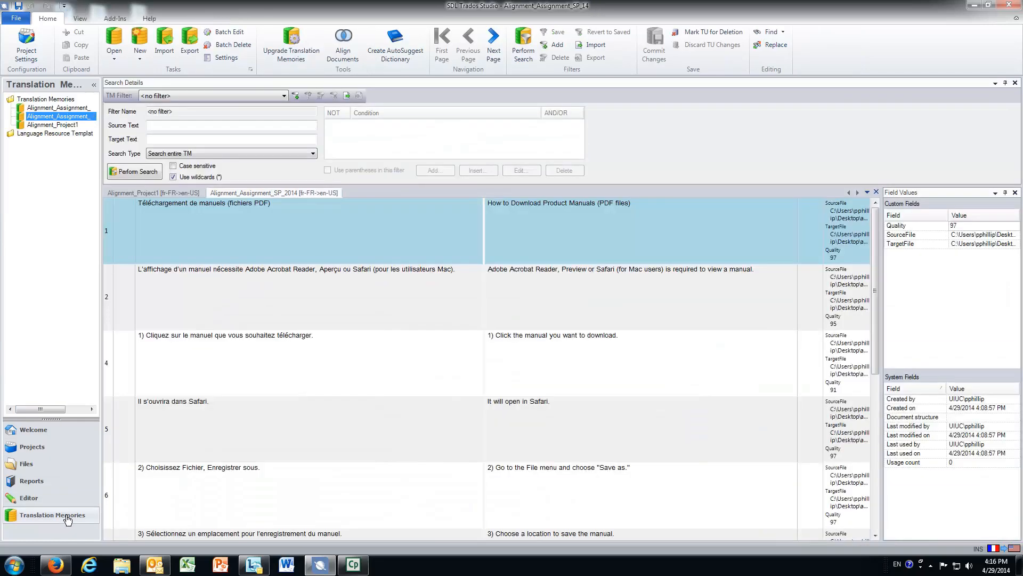